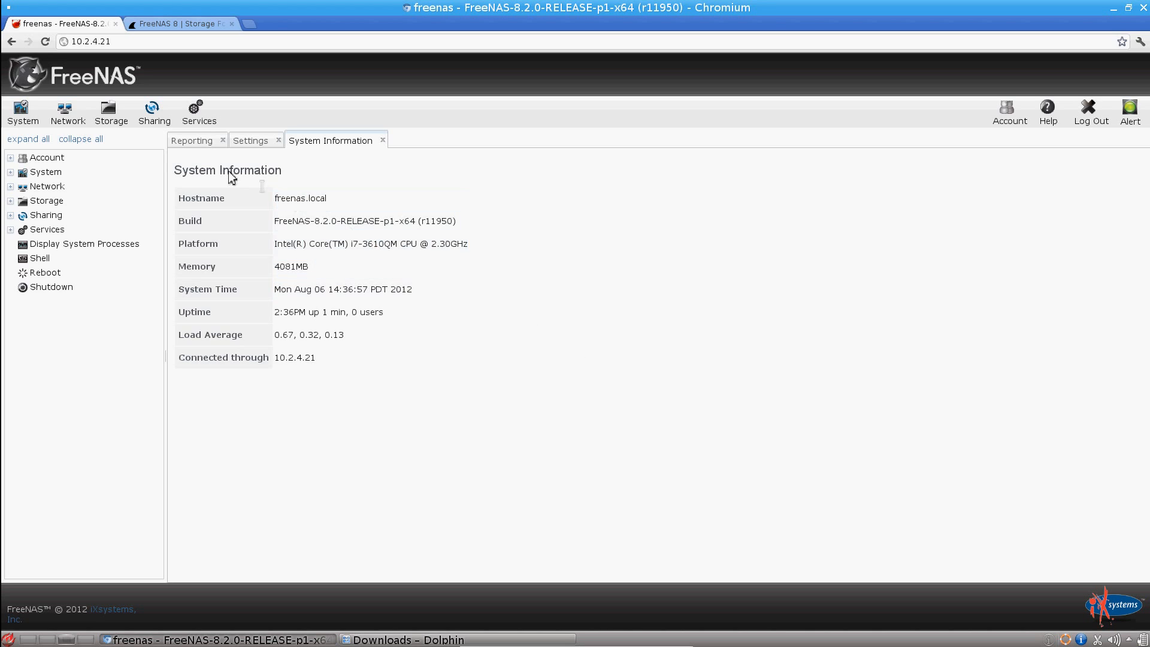
Step: Create a ZFS dataset named PluginsJail in the Storage volume, keeping the default options
click(114, 118)
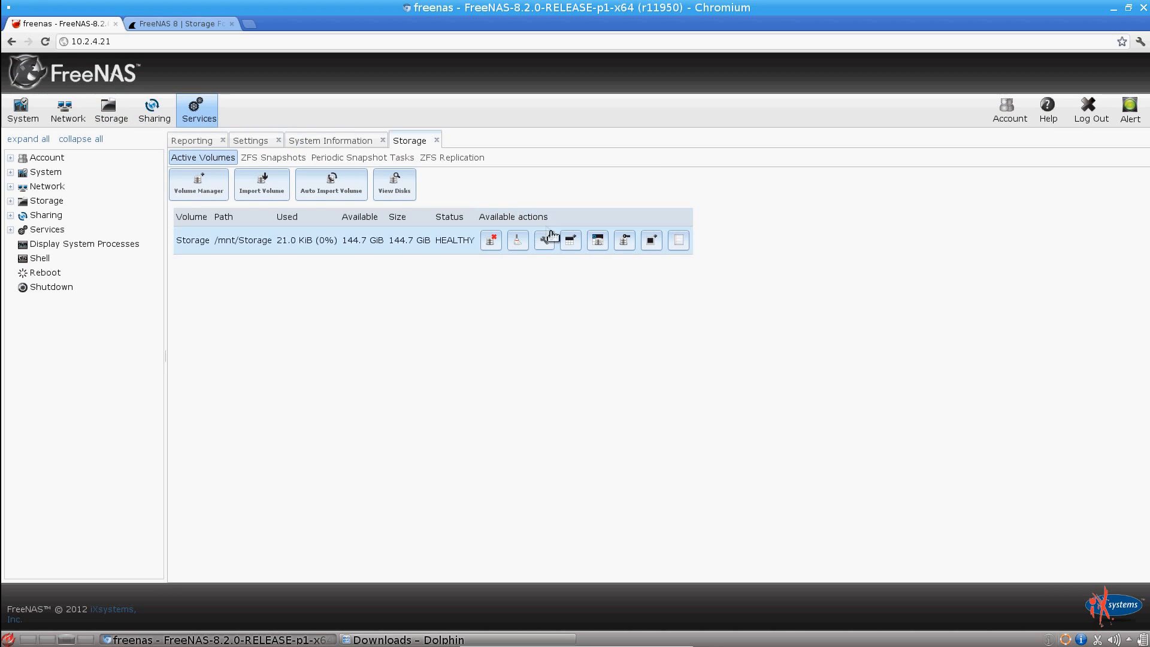
click(570, 242)
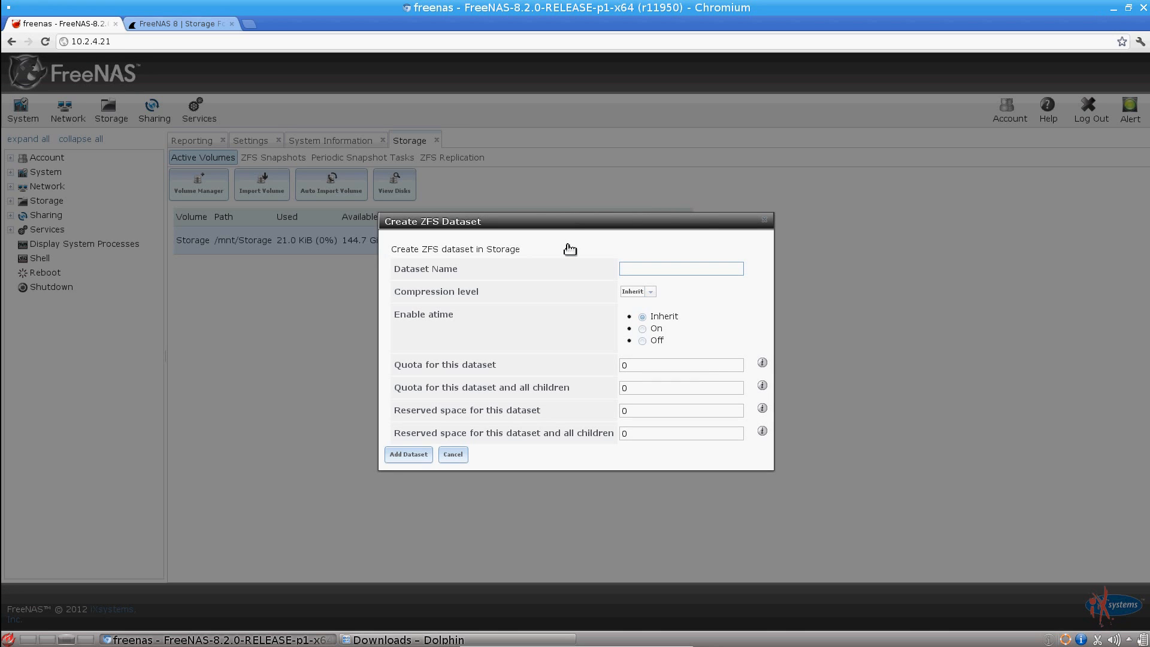
text(PluginsJail)
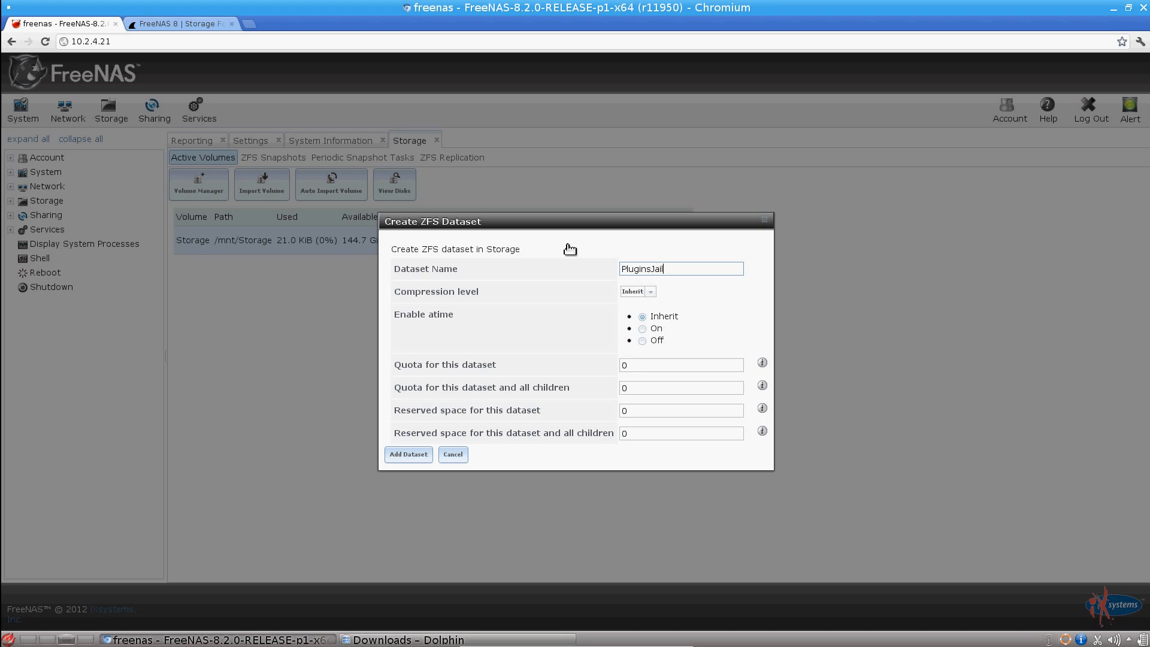
click(422, 457)
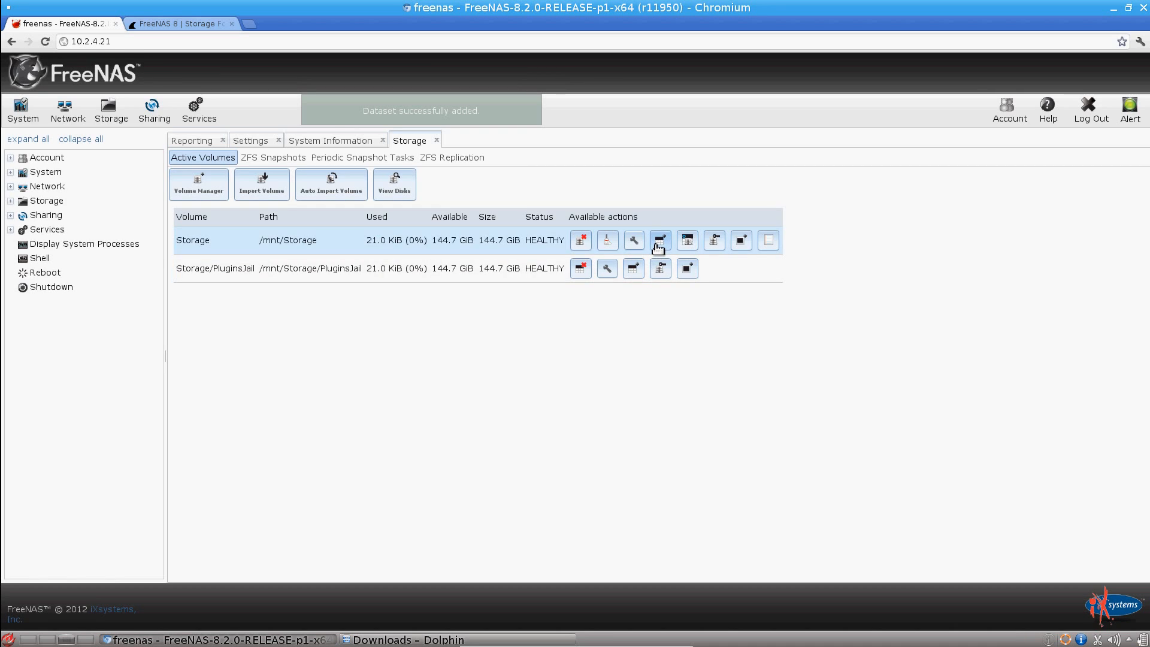
Step: Add a second ZFS dataset named Media to the Storage volume with default options
click(659, 241)
text(Media)
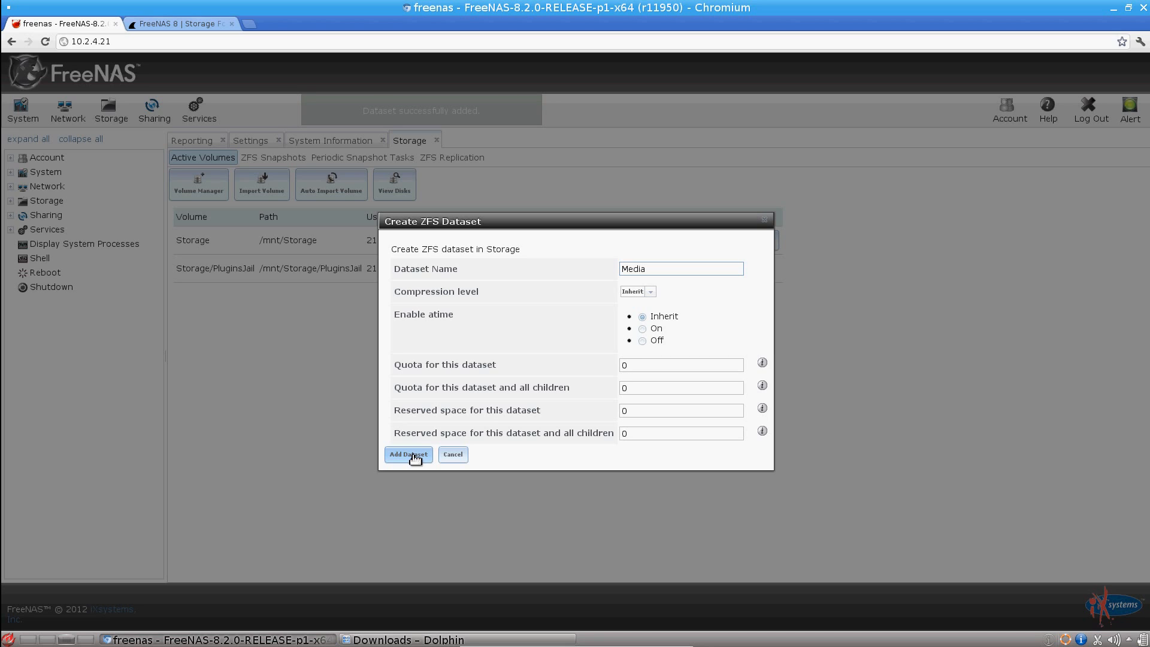
click(413, 455)
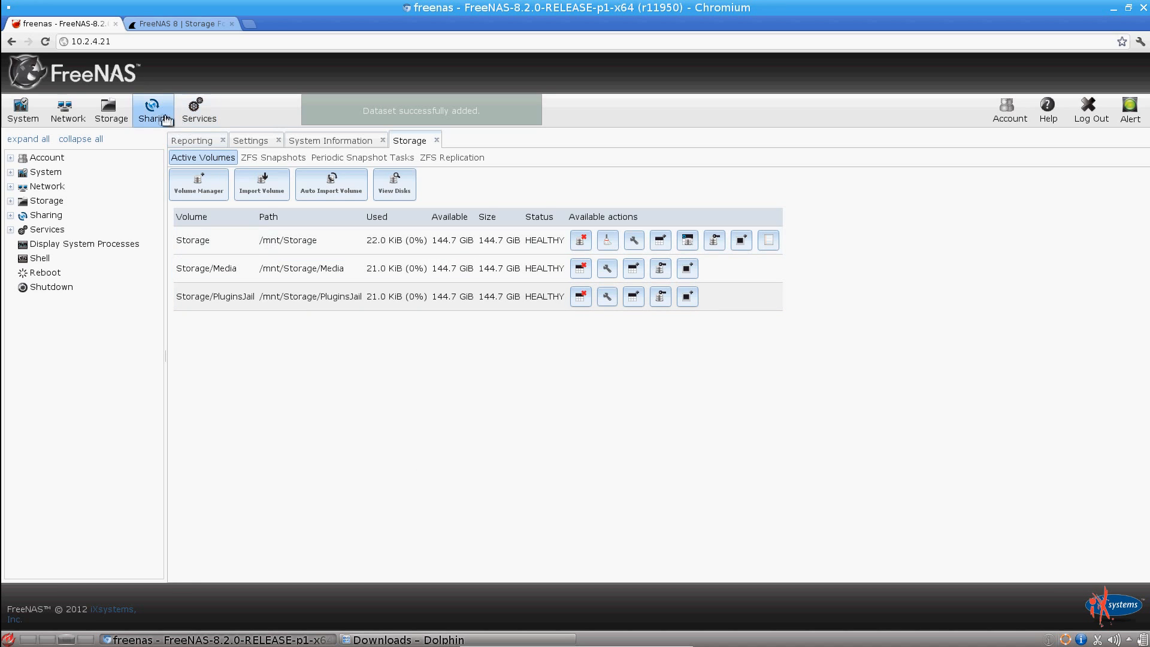
Step: Copy the default route 10.2.0.1 from the network summary into the IPv4 Default Gateway setting and save the global configuration
click(55, 116)
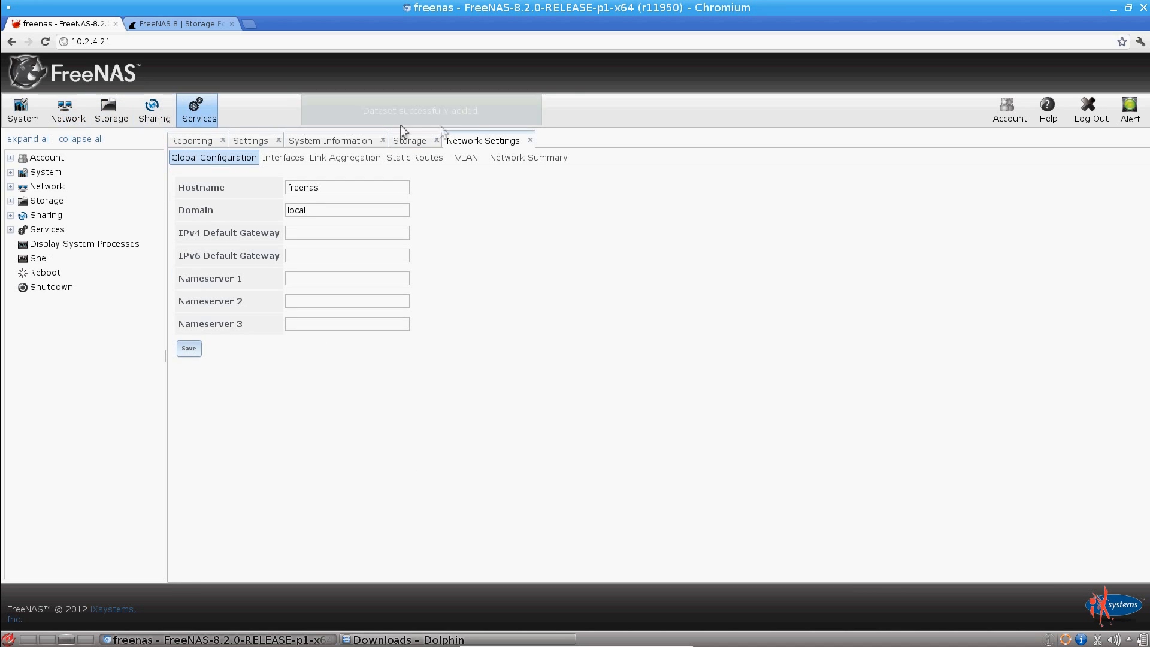
click(533, 157)
drag(227, 267, 178, 275)
key(ctrl+c)
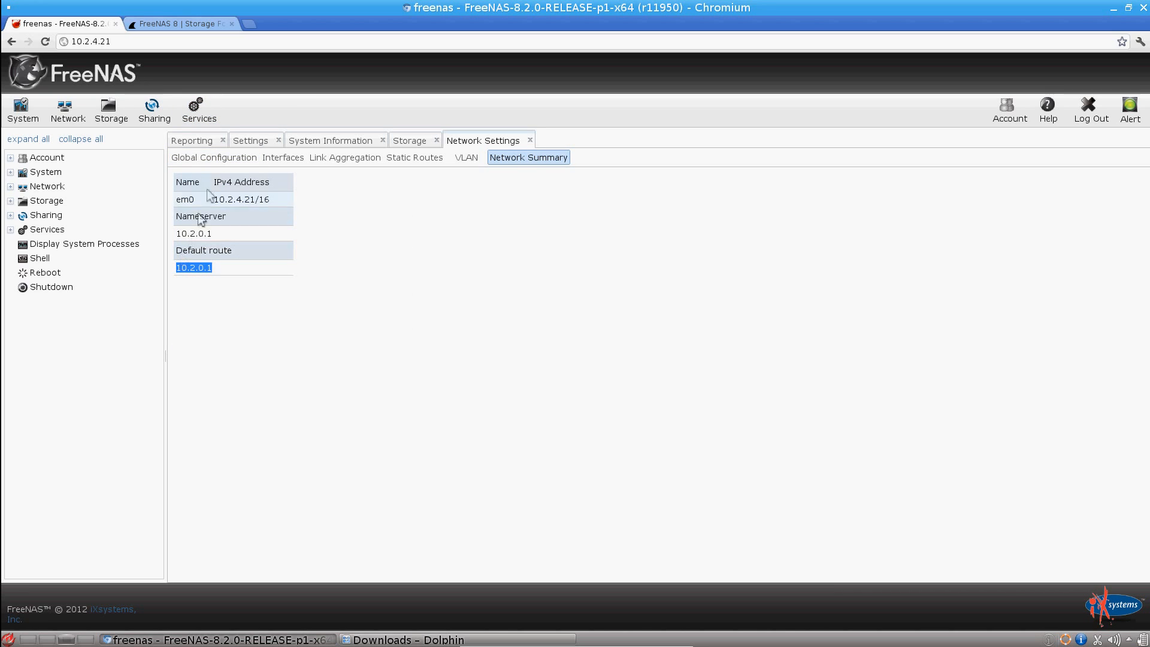
click(209, 158)
middle_click(309, 240)
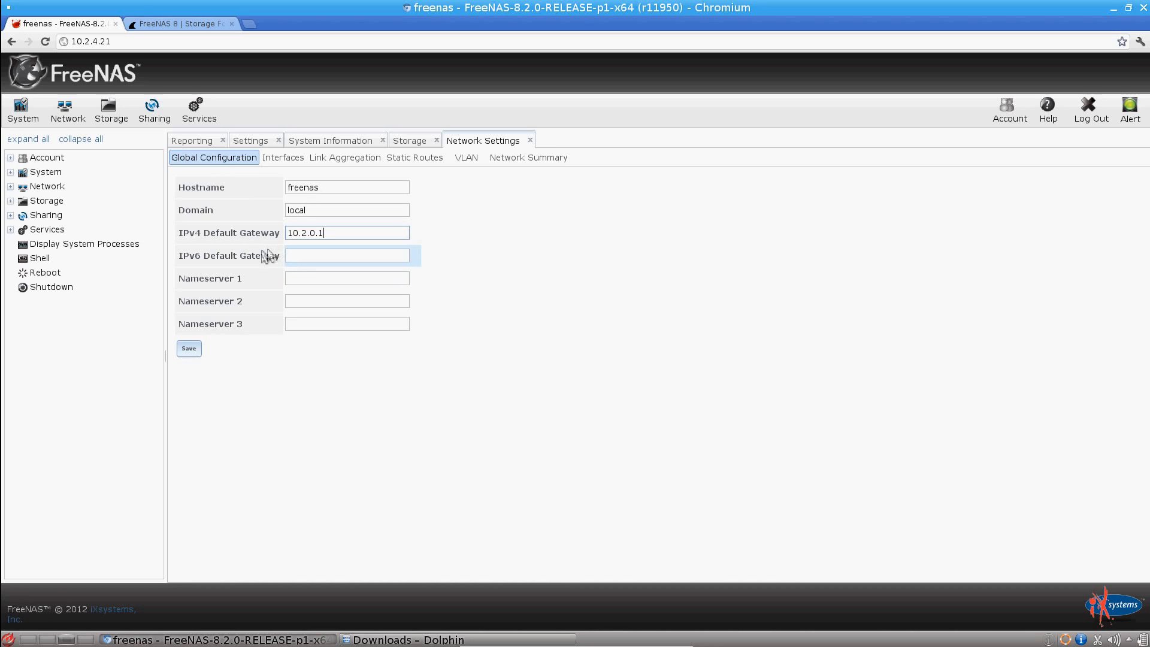
click(190, 350)
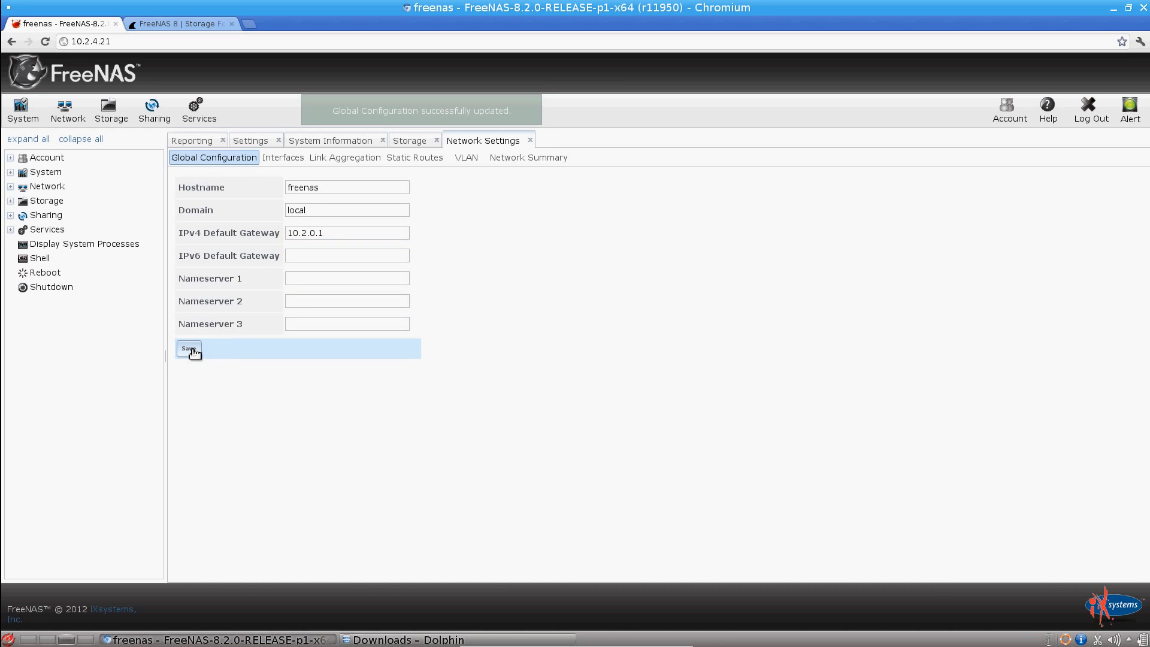
Step: Add a network interface on NIC em0 named LAN with DHCP enabled
click(278, 160)
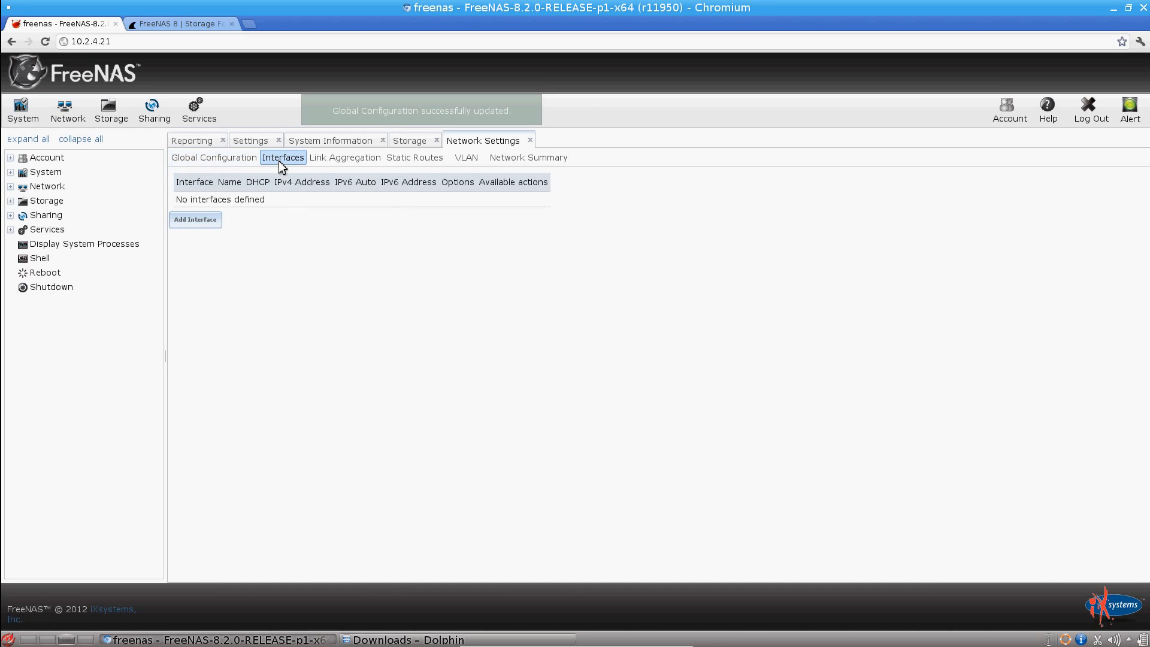
click(195, 219)
click(603, 214)
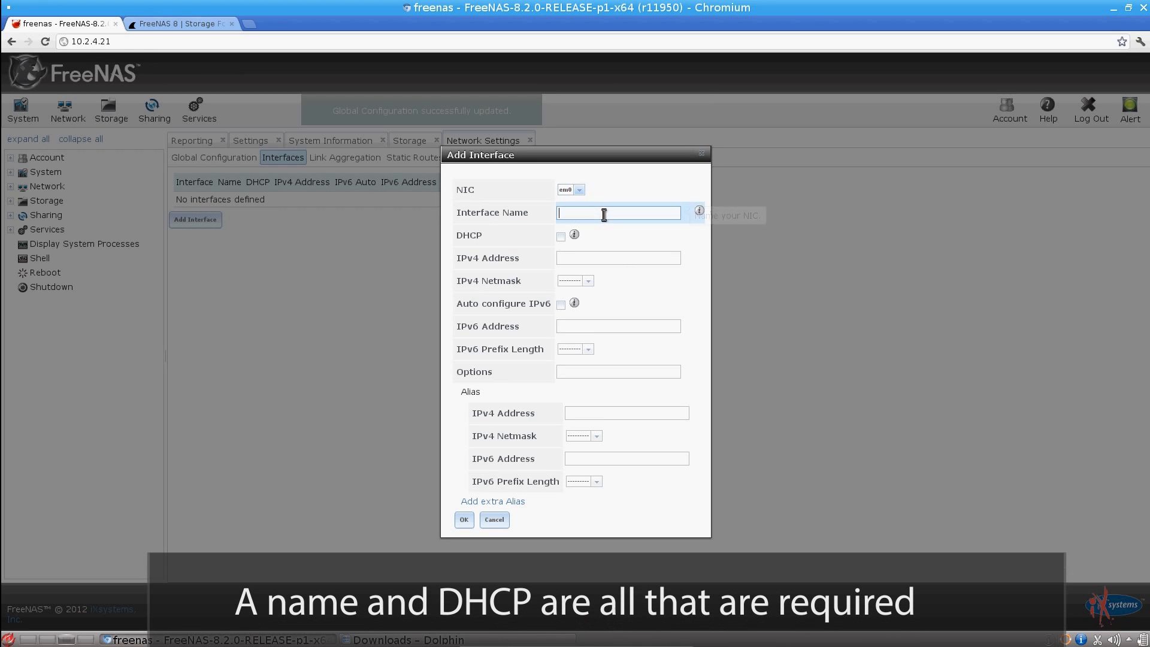
text(LAN)
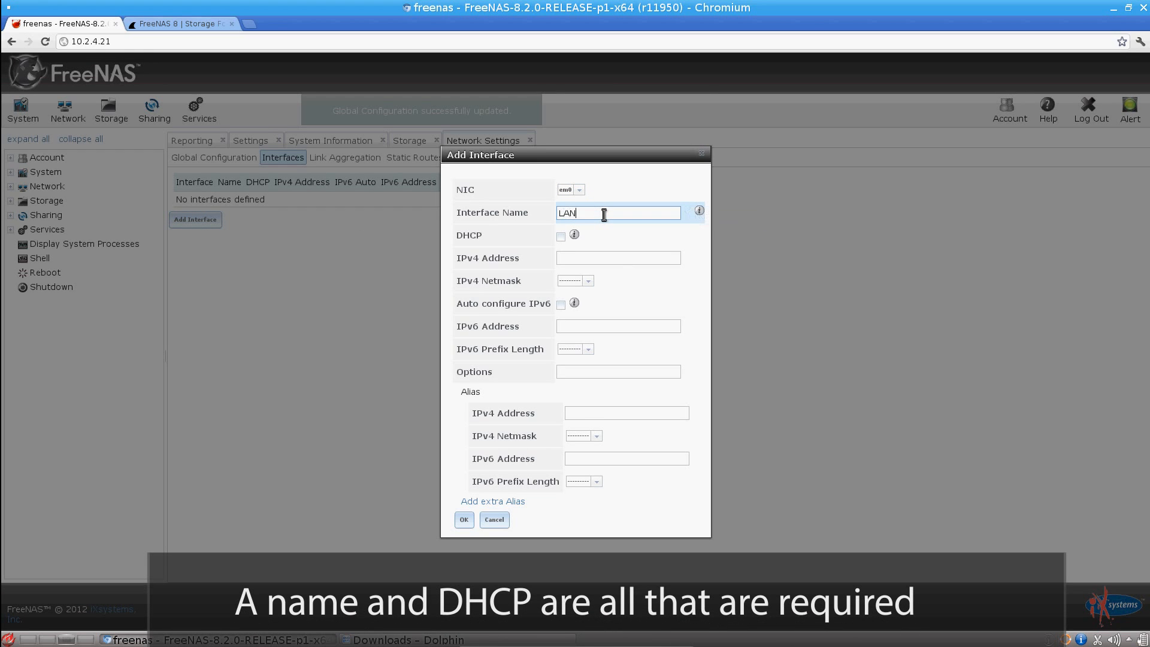
click(561, 237)
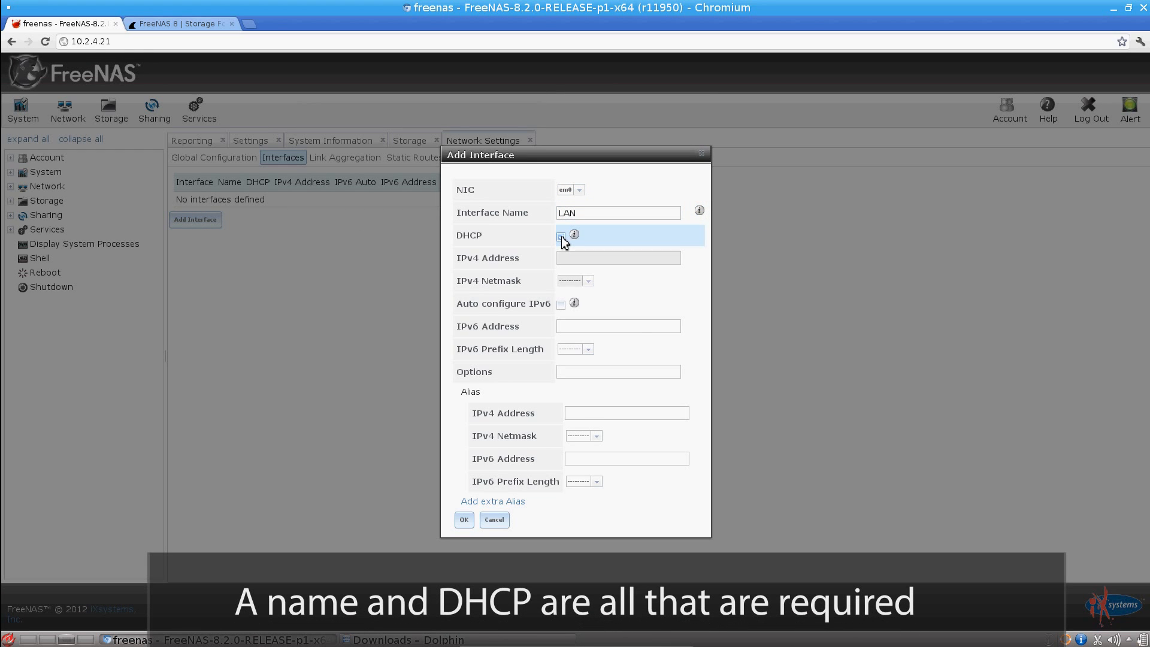
click(464, 520)
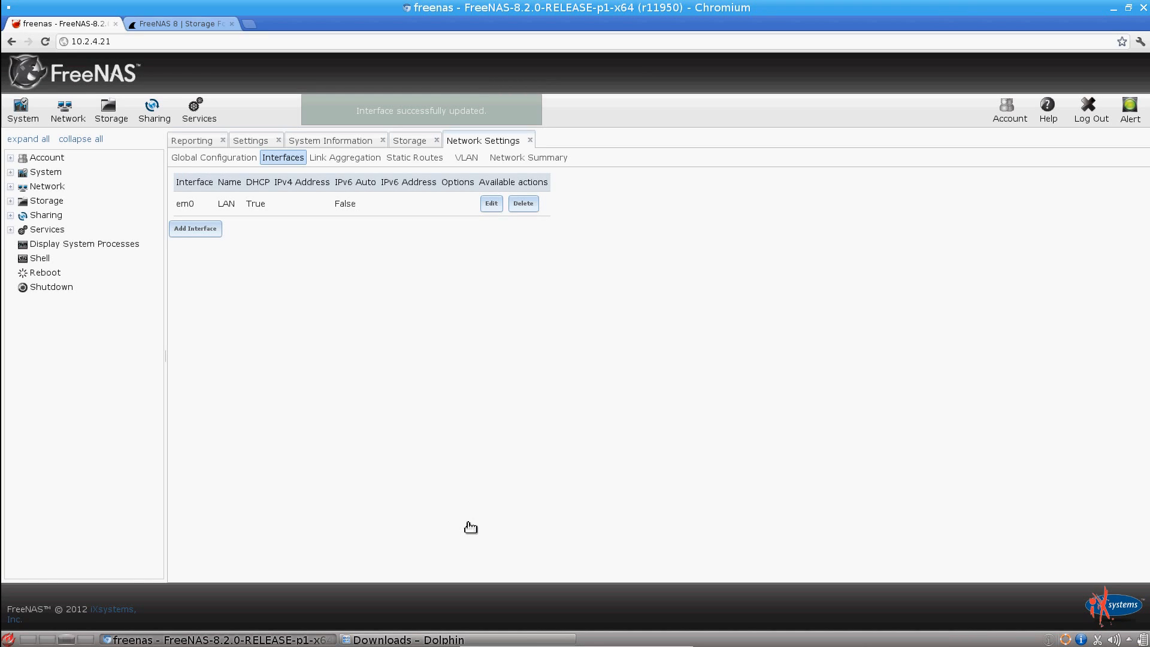
Step: From the FreeNAS website's plugin downloads, browse to the FreeNAS-8.2.0 RELEASE x64 plugins folder on SourceForge
click(196, 25)
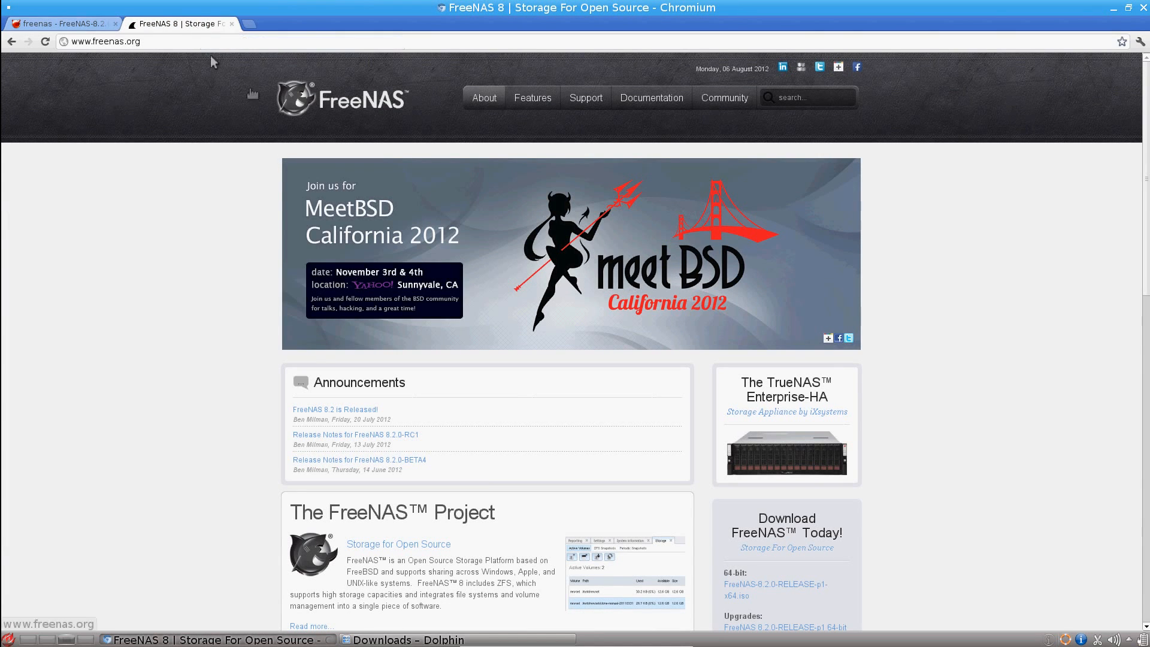
scroll(904, 233, down, 9)
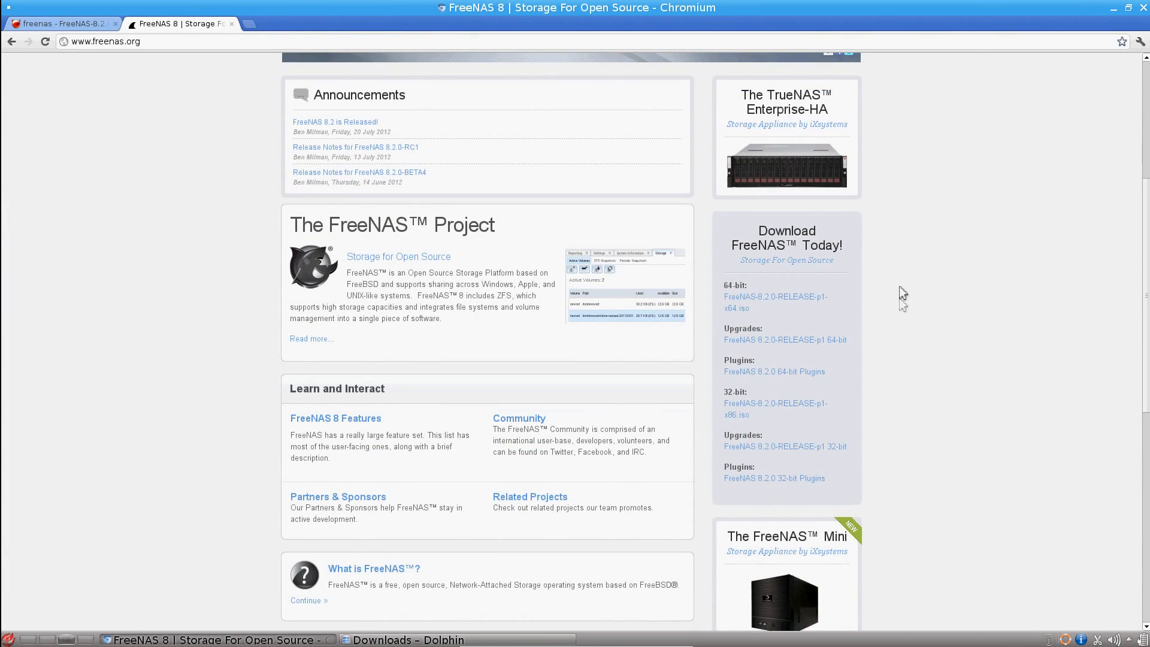
click(802, 479)
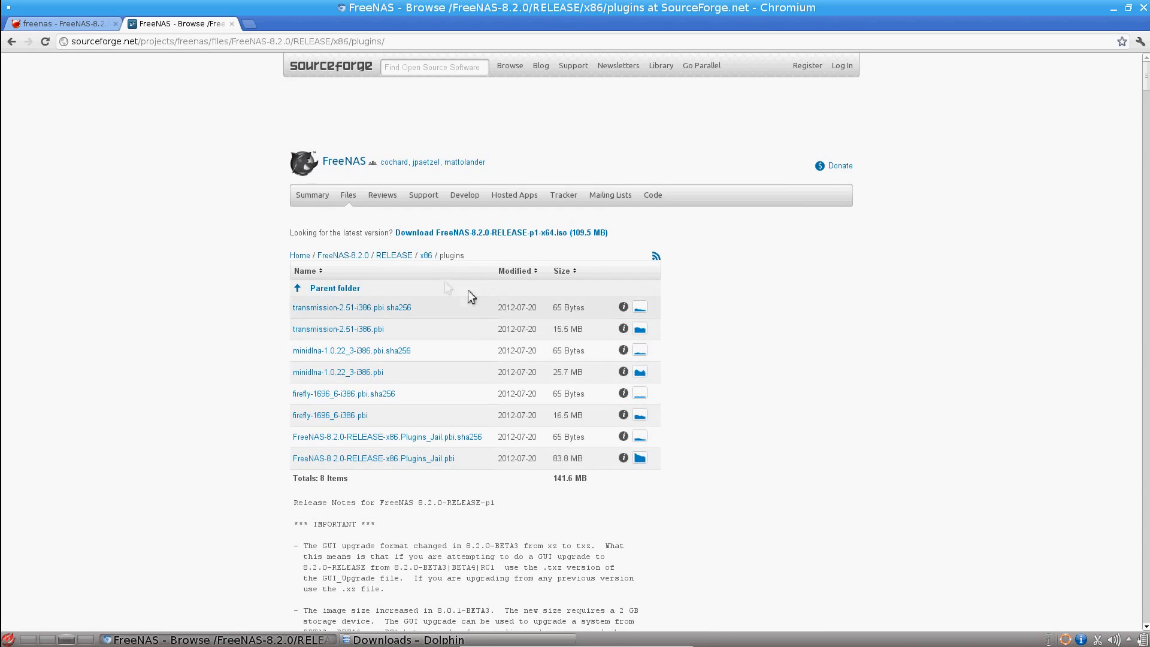
click(396, 256)
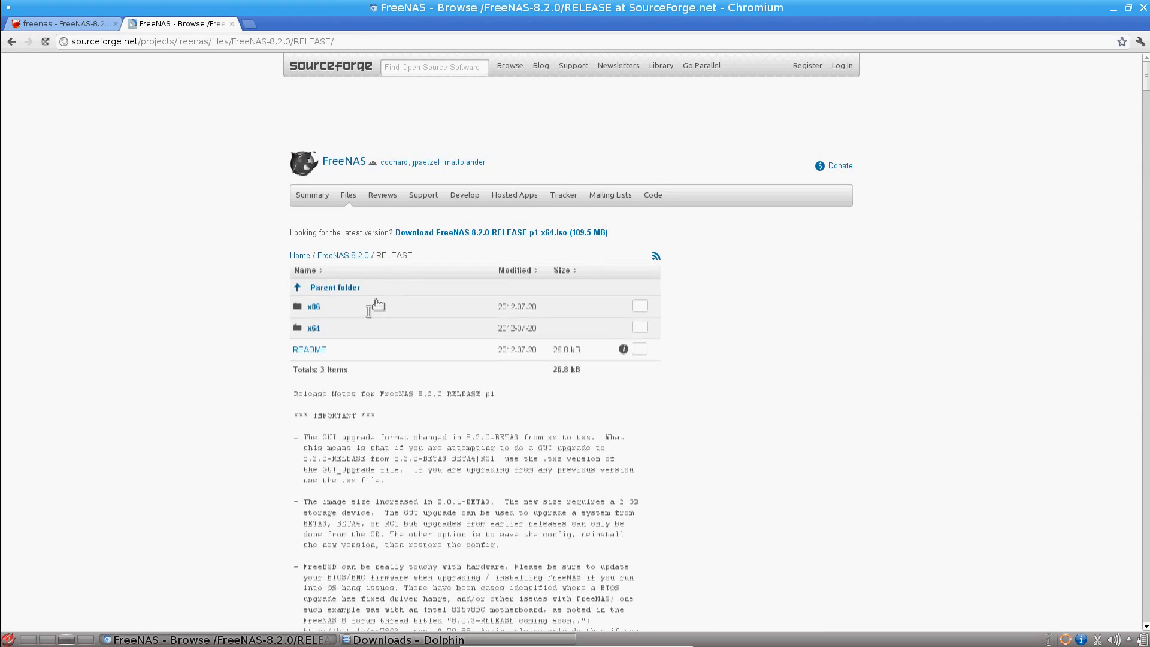
click(314, 330)
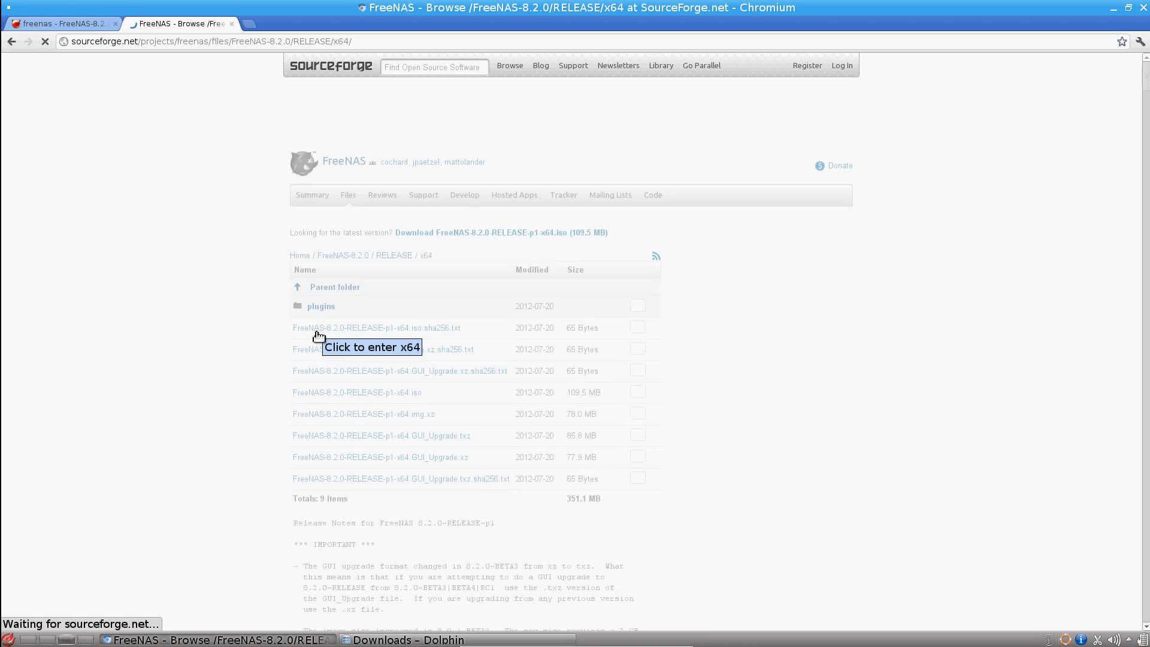
click(309, 308)
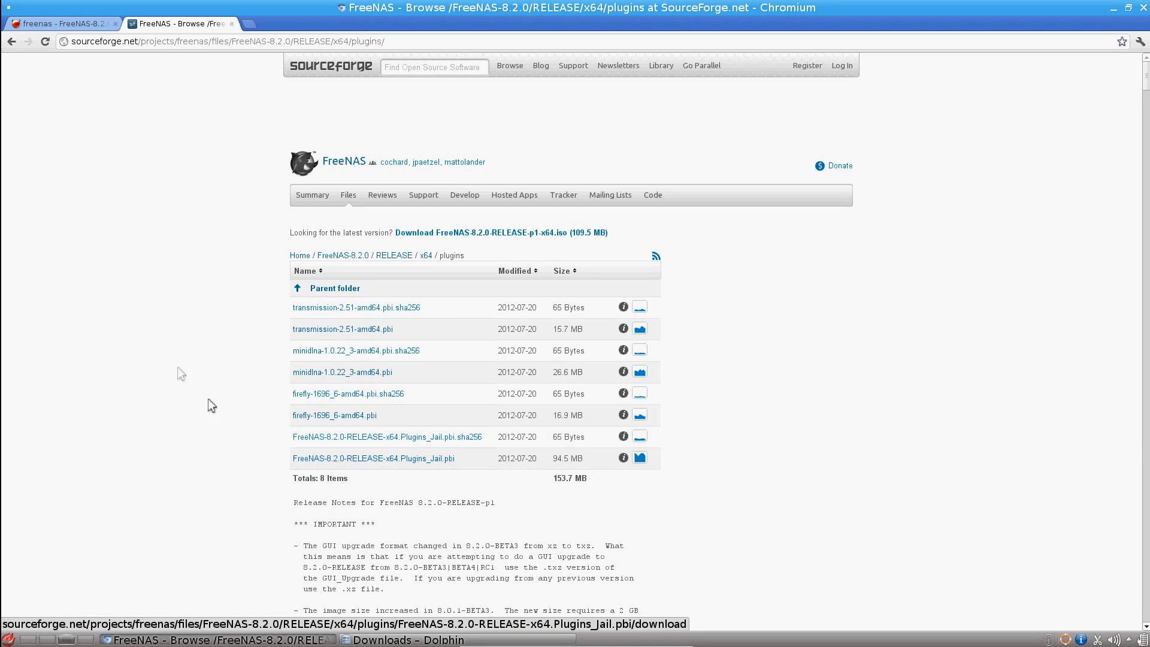
Step: Return to the FreeNAS web interface and start the Plugins jail installation, with /mnt/Storage as the temporary PBI location
click(97, 24)
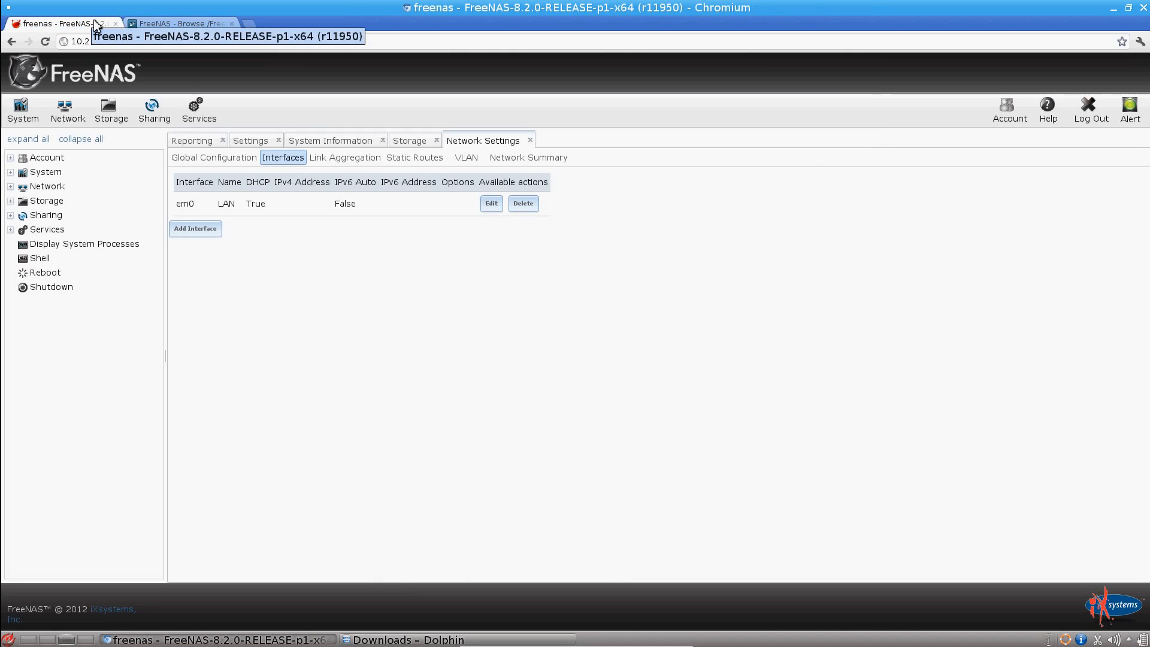
click(196, 111)
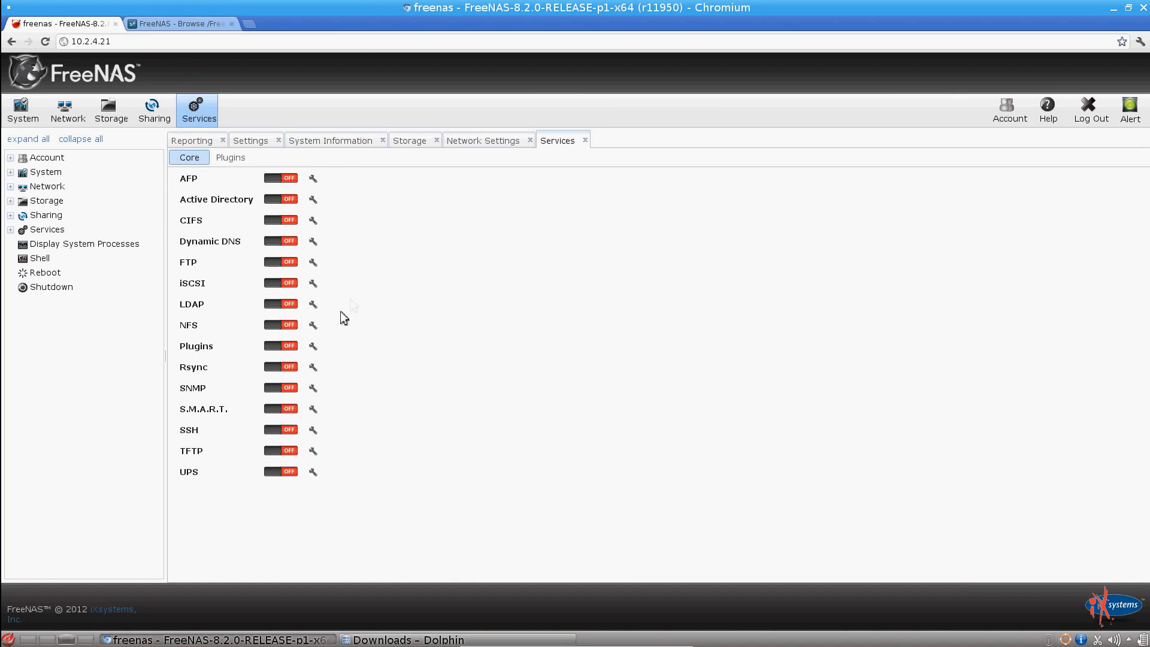
click(312, 347)
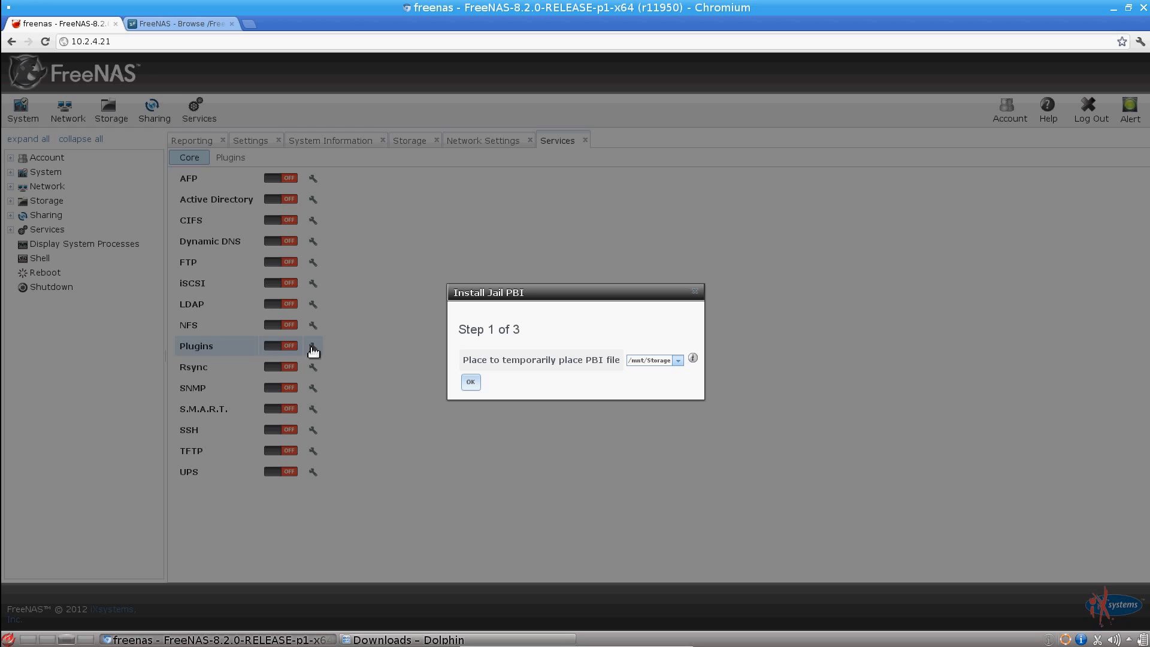
click(470, 382)
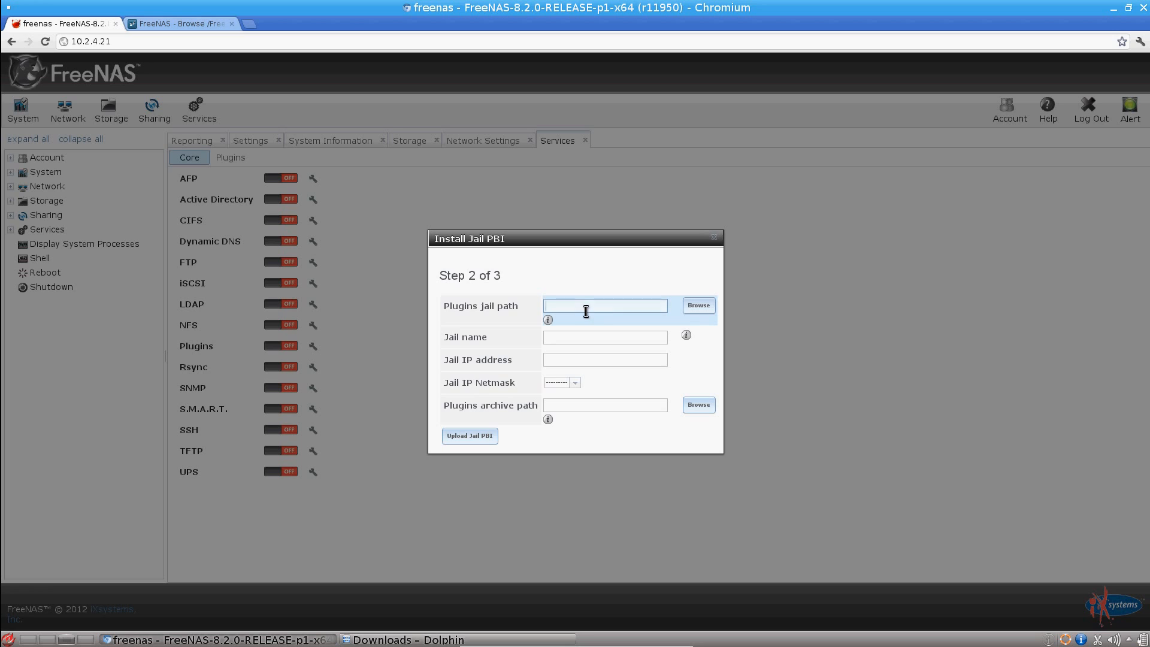
Step: Set the plugins jail path to /mnt/Storage/PluginsJail and name the jail Plugins
click(689, 306)
click(559, 263)
click(572, 277)
click(617, 306)
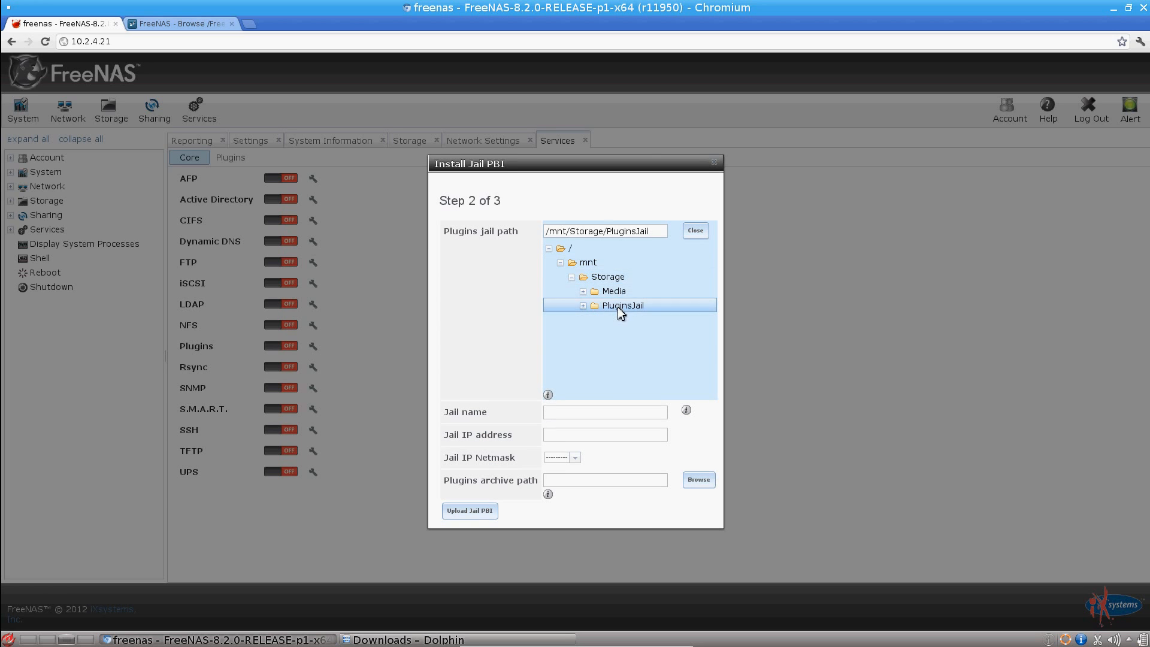
click(695, 231)
click(599, 339)
text(Plugins)
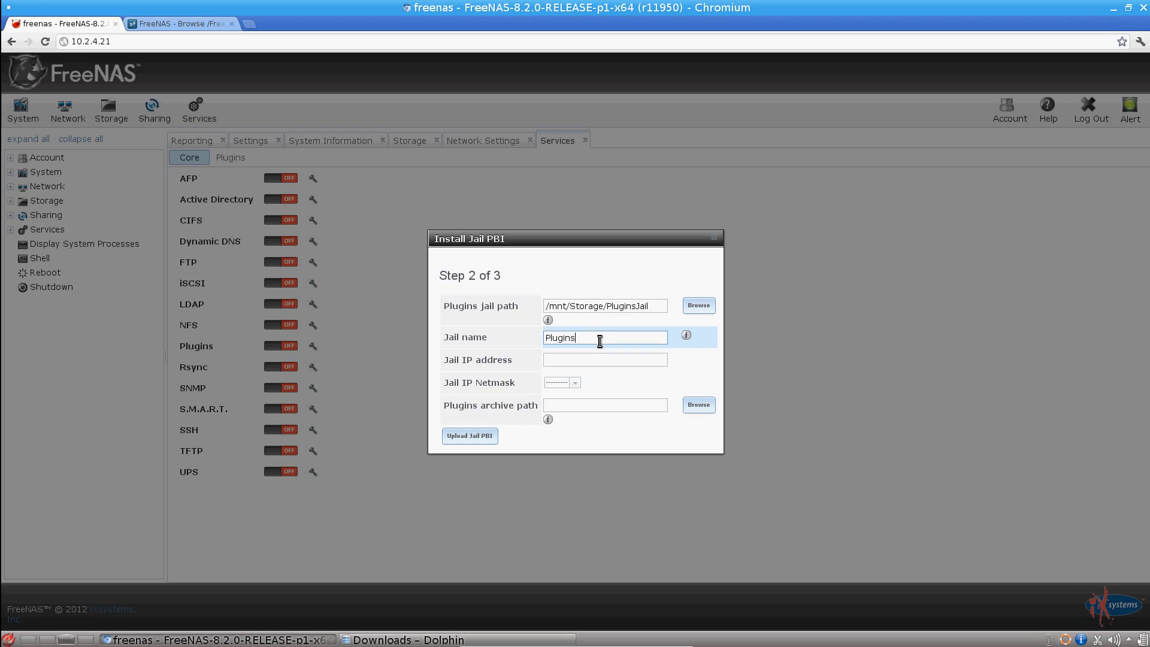
Step: Set the jail IP address to 10.2.85.100 with a /16 (255.255.0.0) netmask
key(Tab)
text(10.2.85)
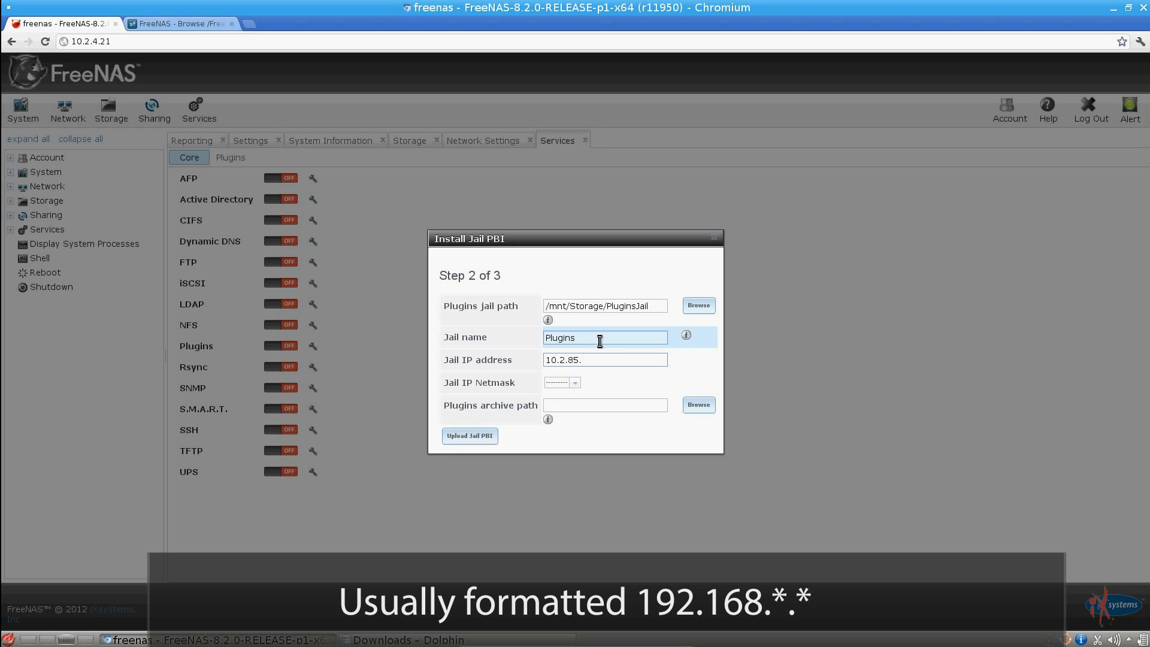
text(.100)
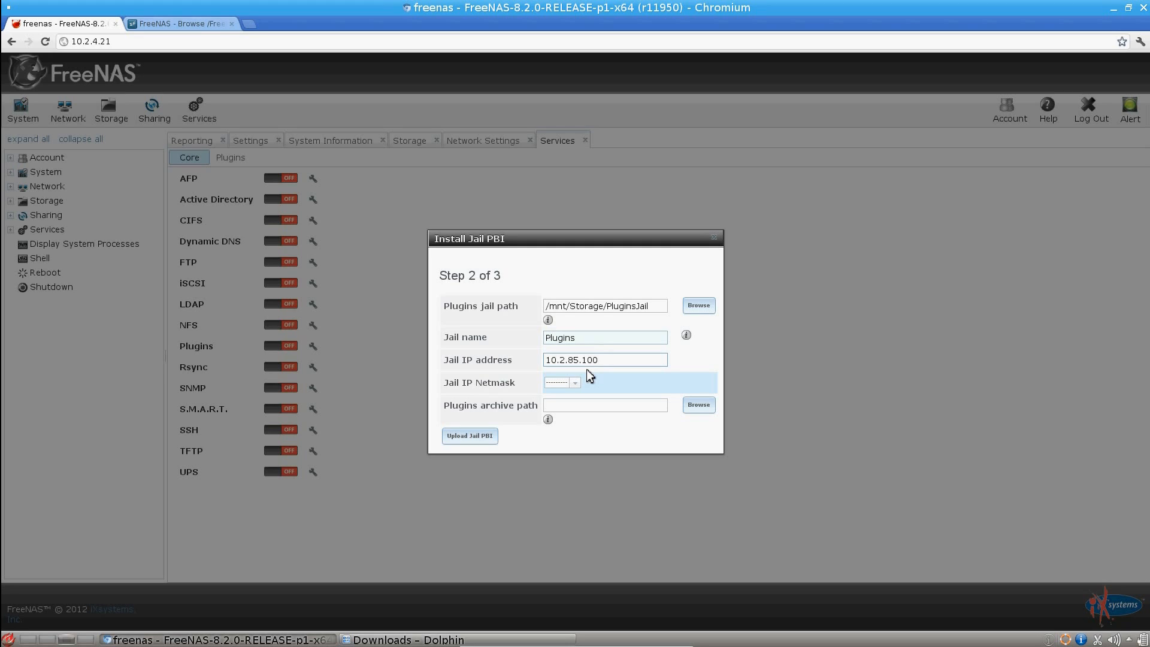
click(575, 383)
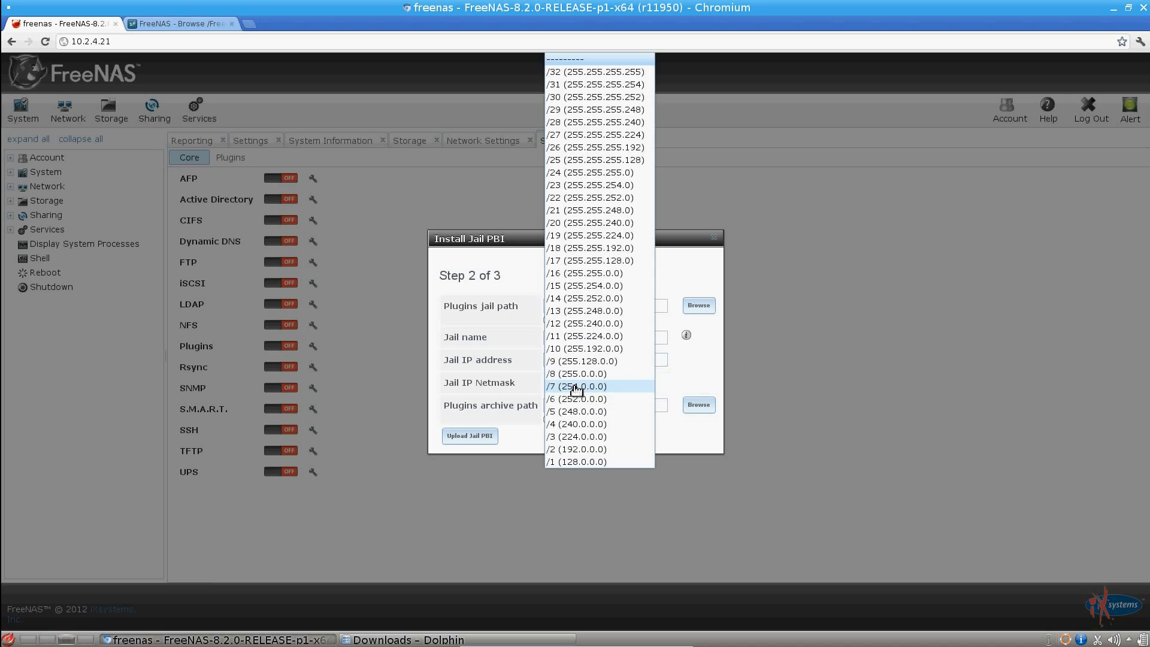
click(598, 276)
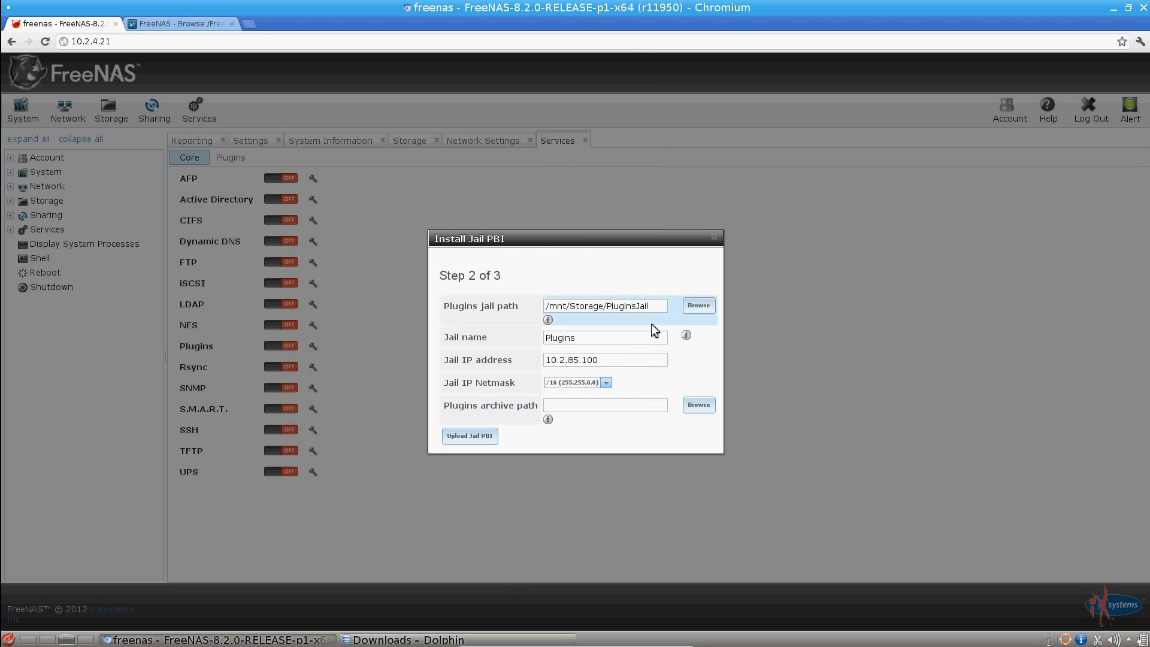
Step: Set the plugins archive path to /mnt/Storage/Media and continue to the Jail PBI upload step
click(698, 405)
click(560, 362)
click(571, 376)
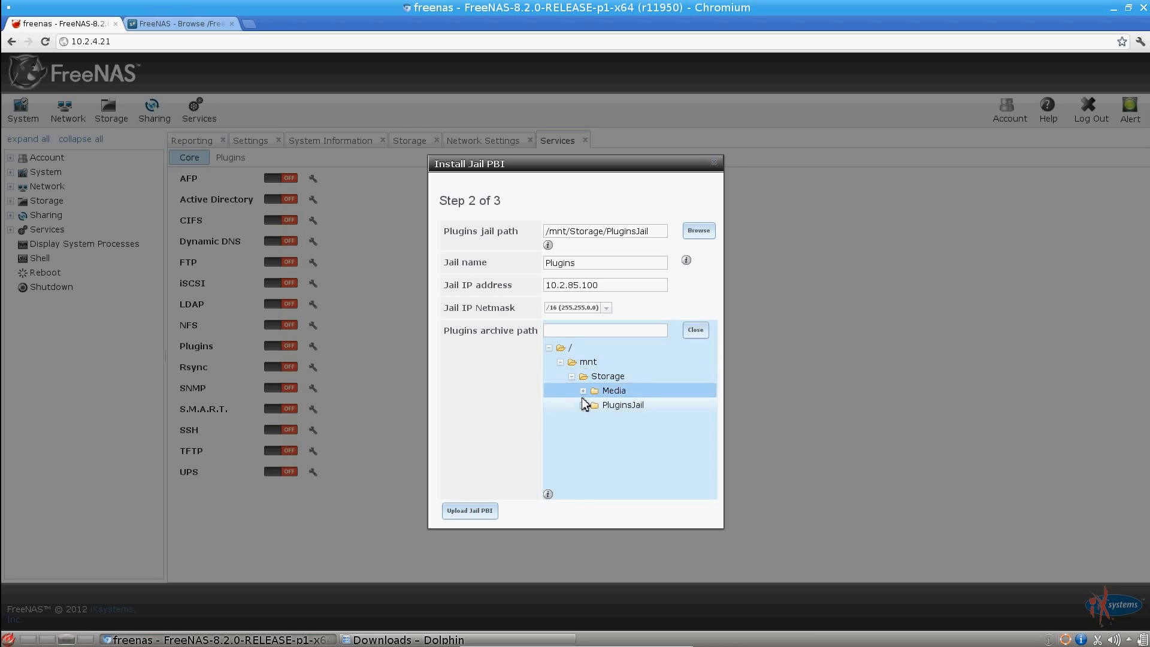
click(593, 396)
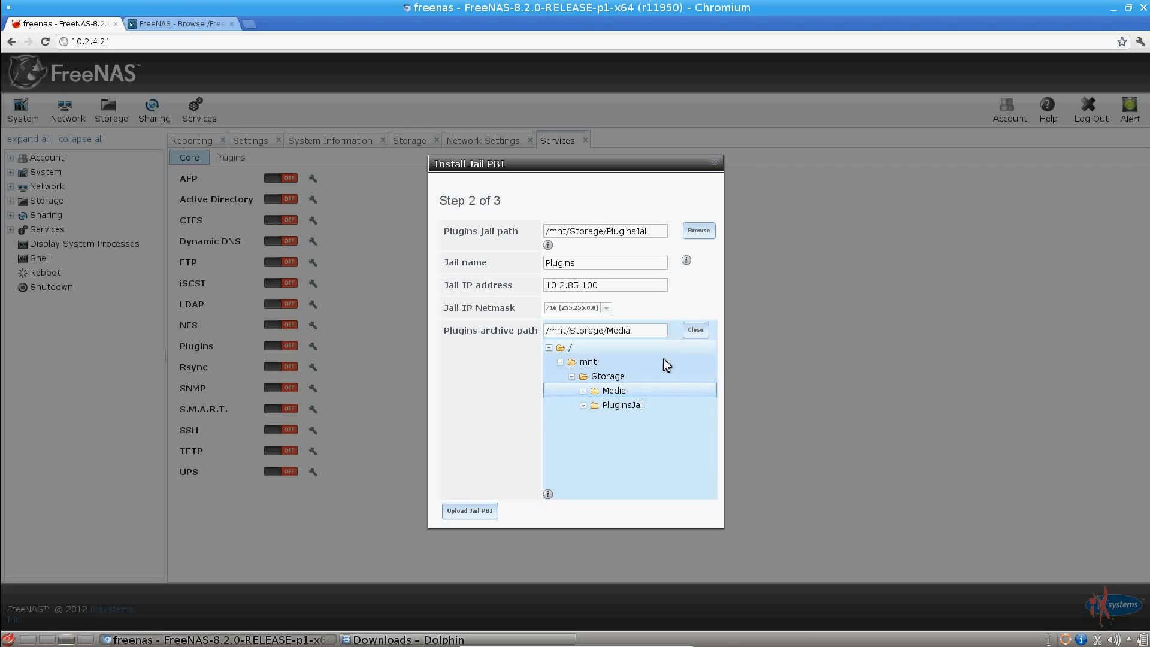
click(695, 330)
click(488, 443)
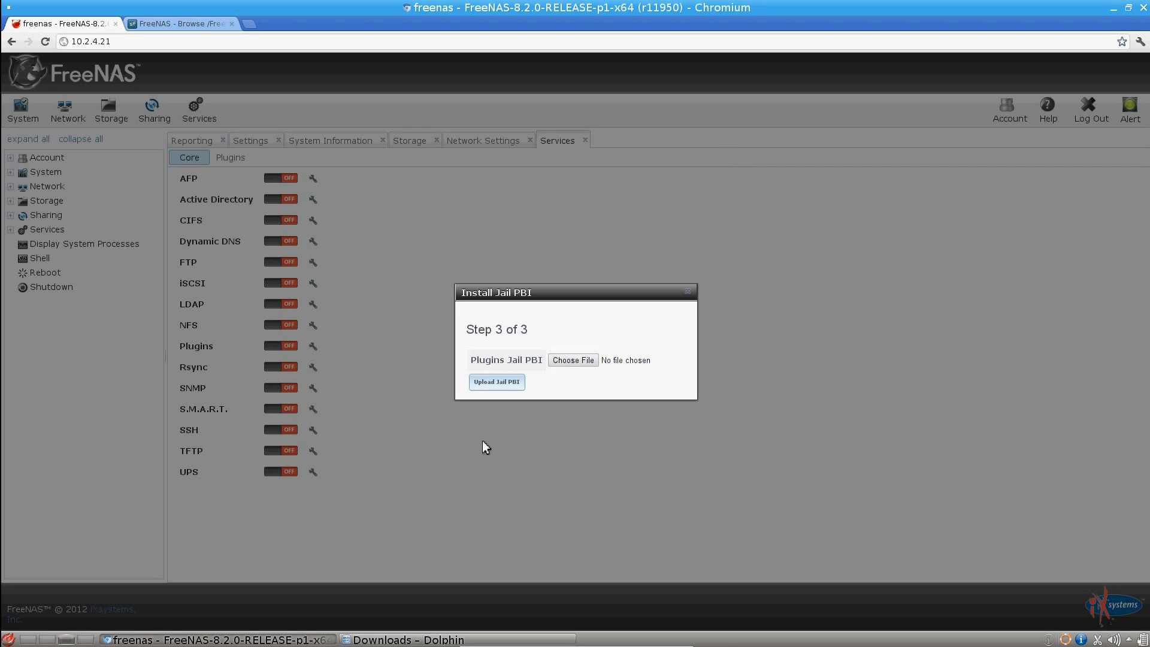
Step: Choose the Plugins Jail PBI from the Downloads folder, upload it, and turn on the Plugins service
click(564, 365)
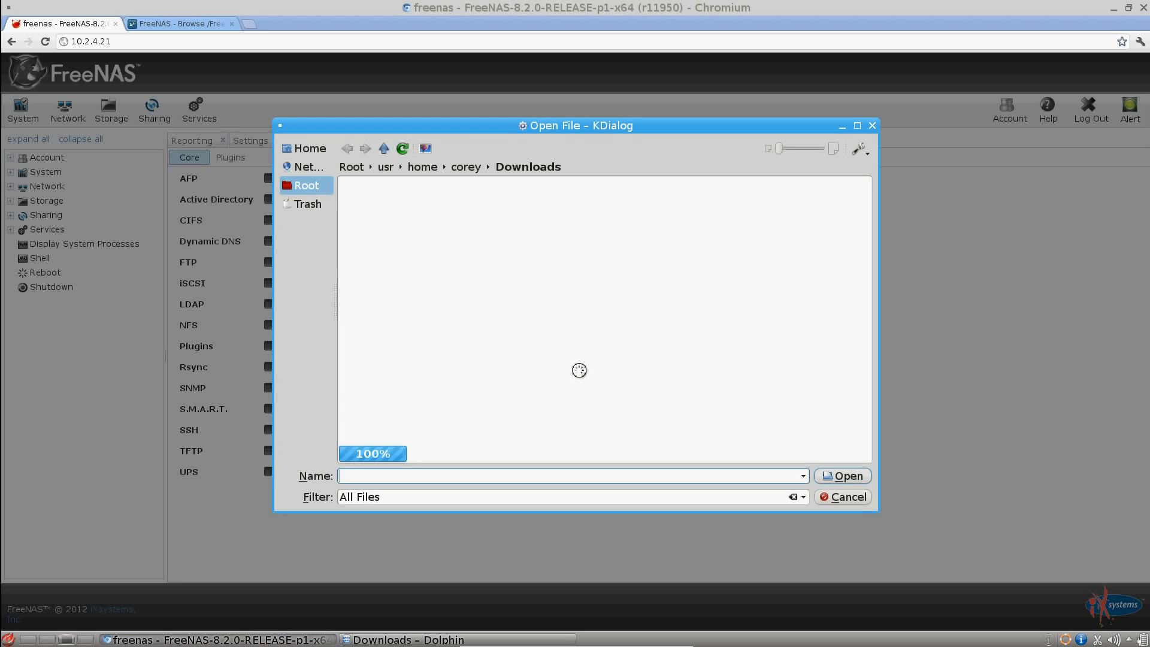
click(568, 184)
double_click(504, 186)
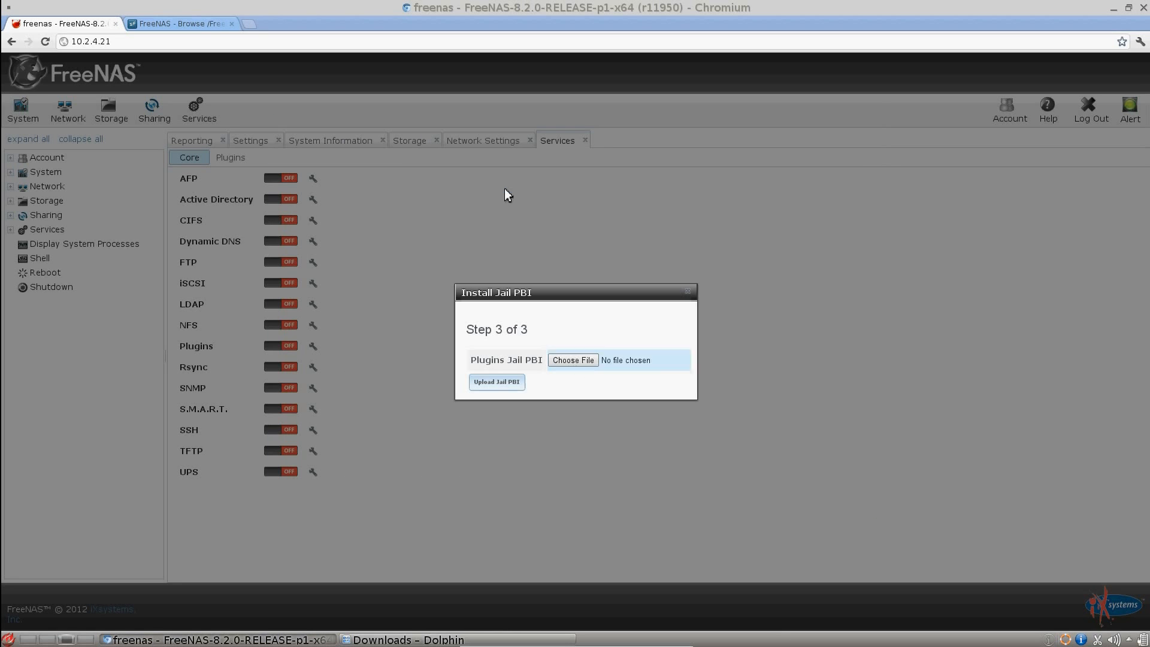
click(512, 382)
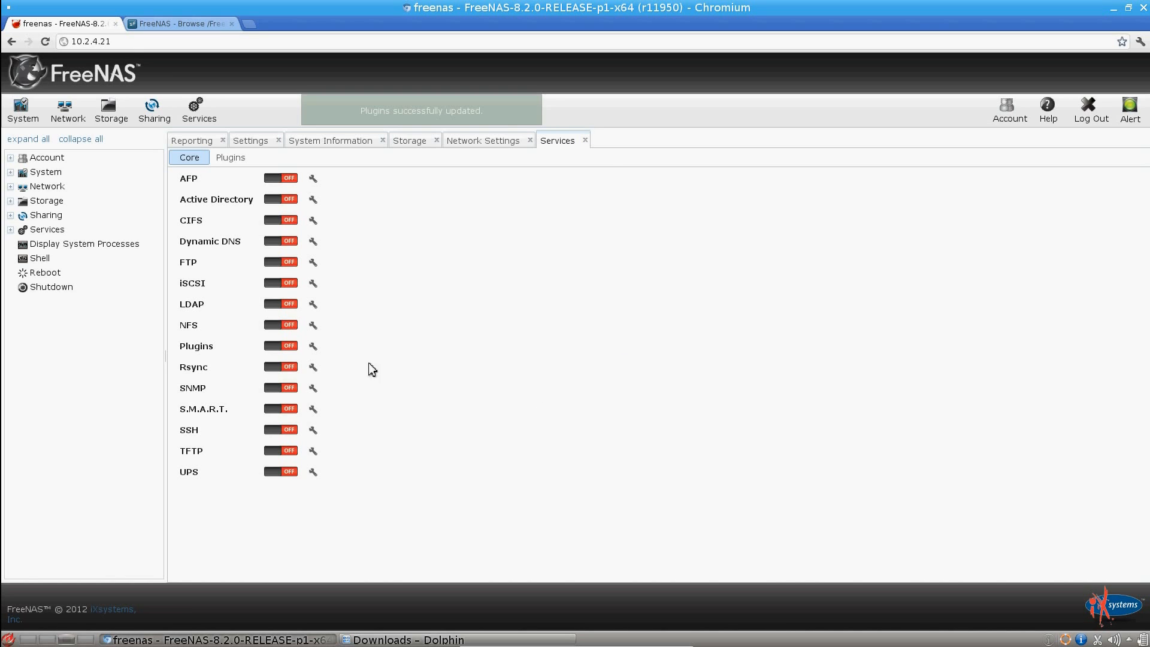
click(291, 347)
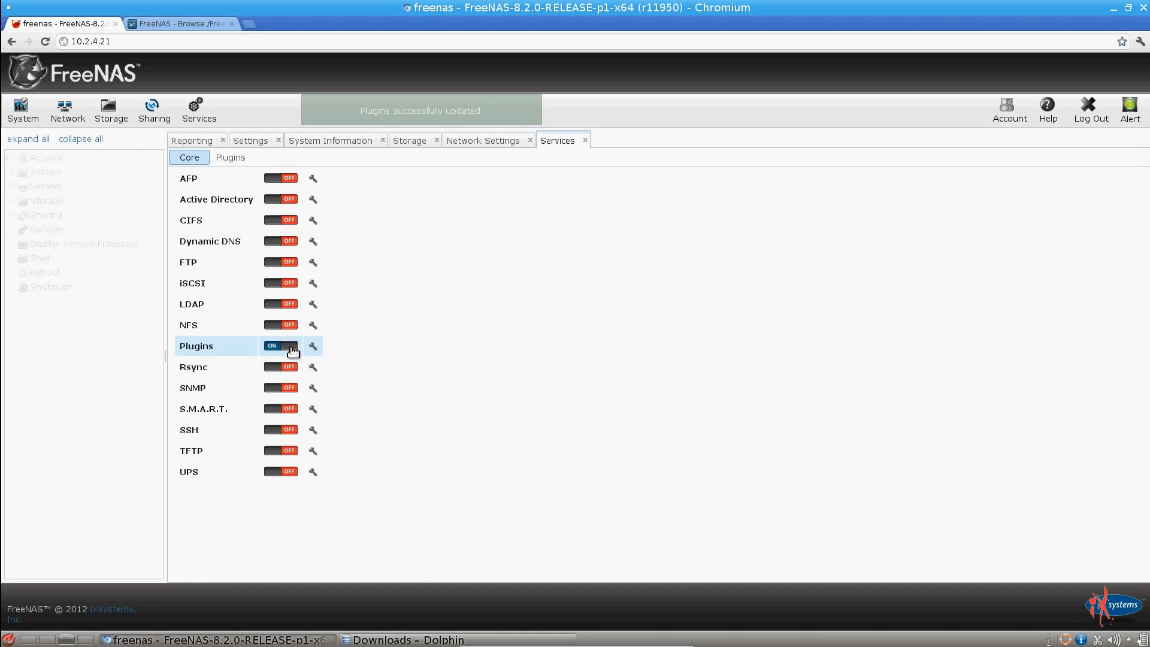
Step: Install the Transmission plugin from its amd64 PBI file in Downloads and turn on its service
click(231, 159)
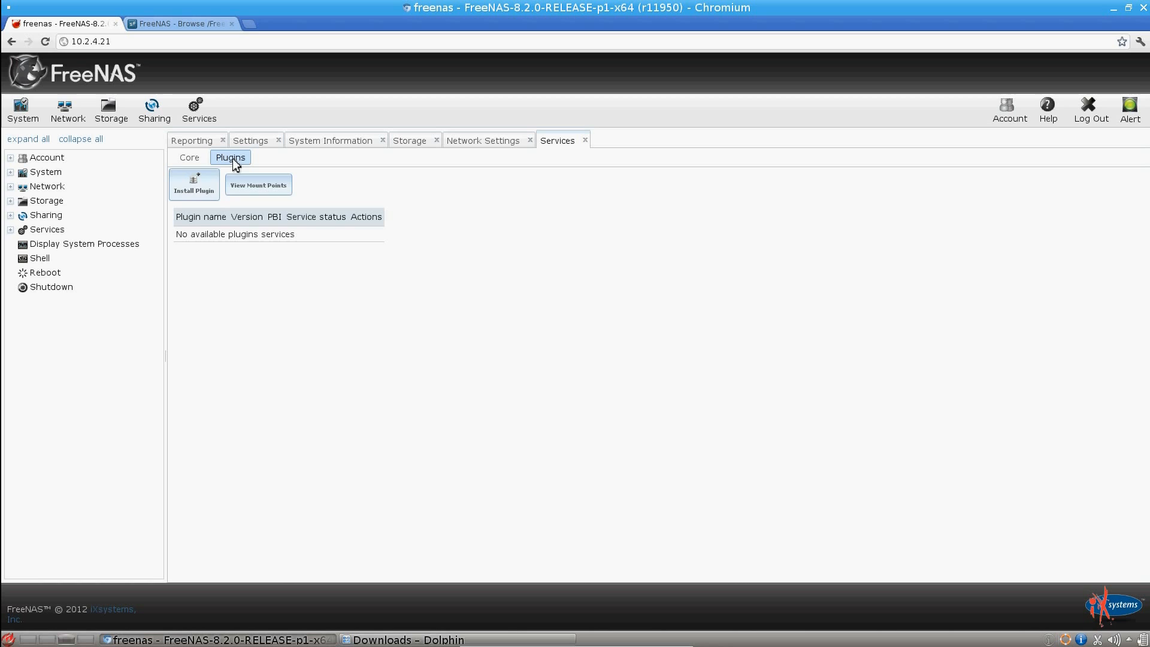
click(201, 190)
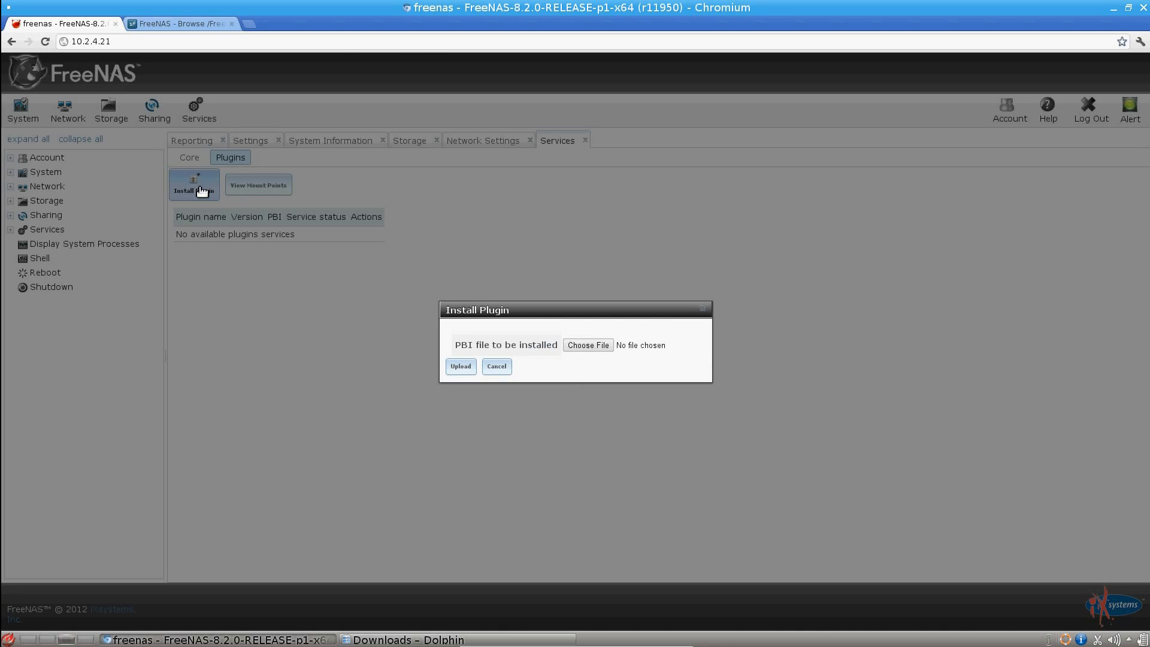
click(585, 350)
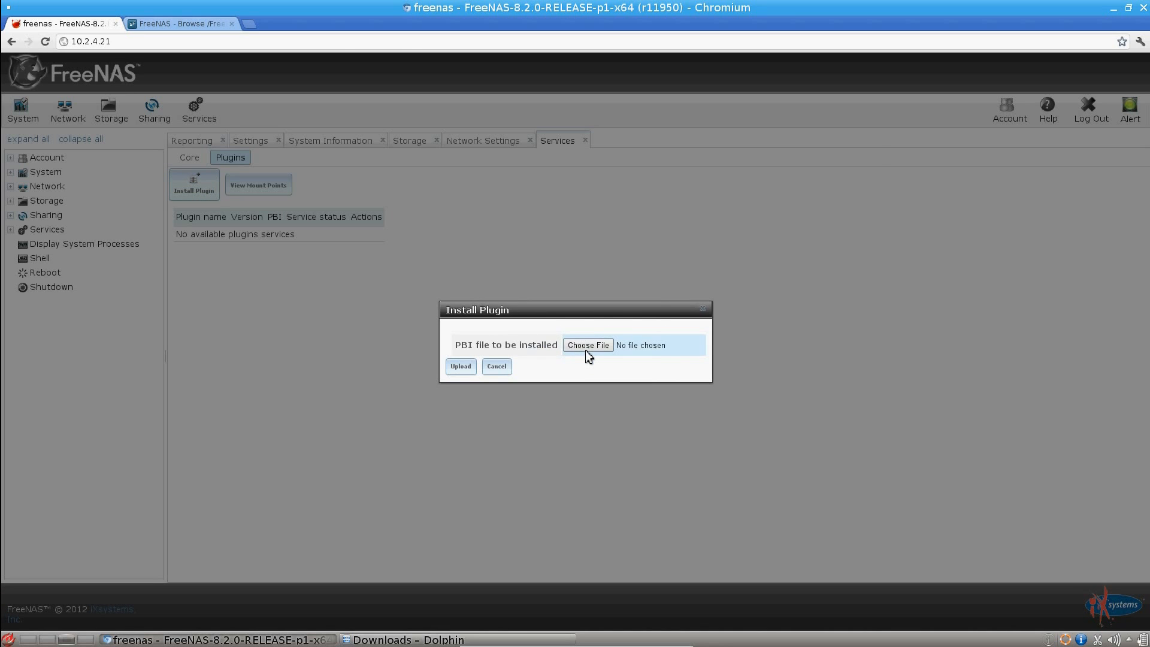
double_click(461, 200)
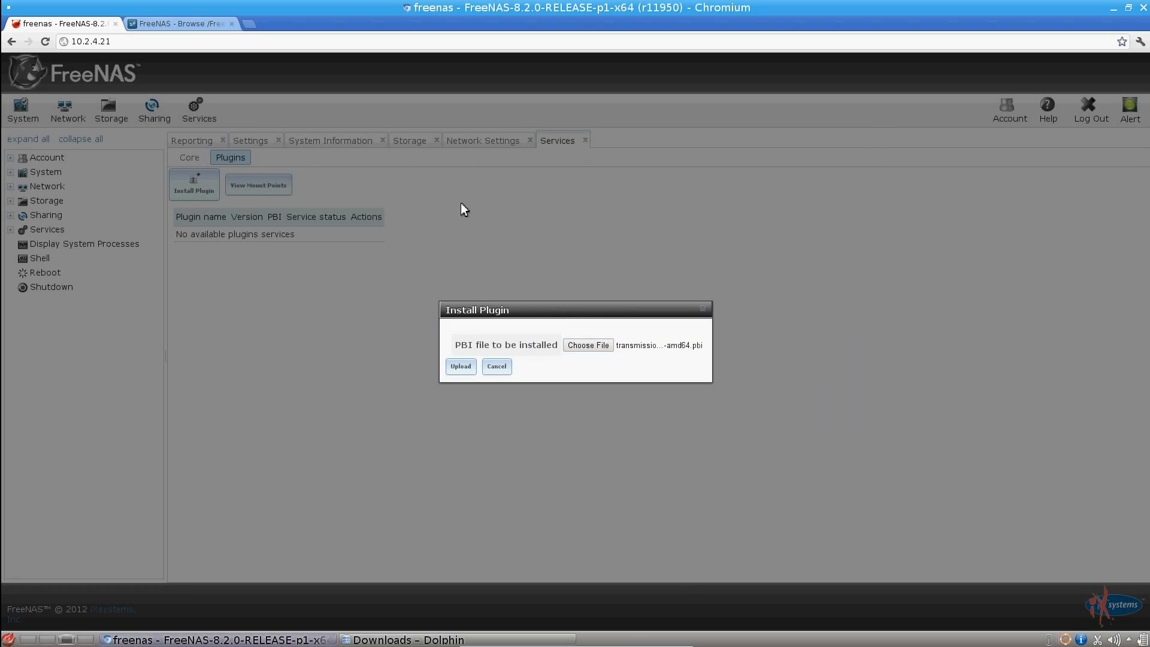
click(469, 370)
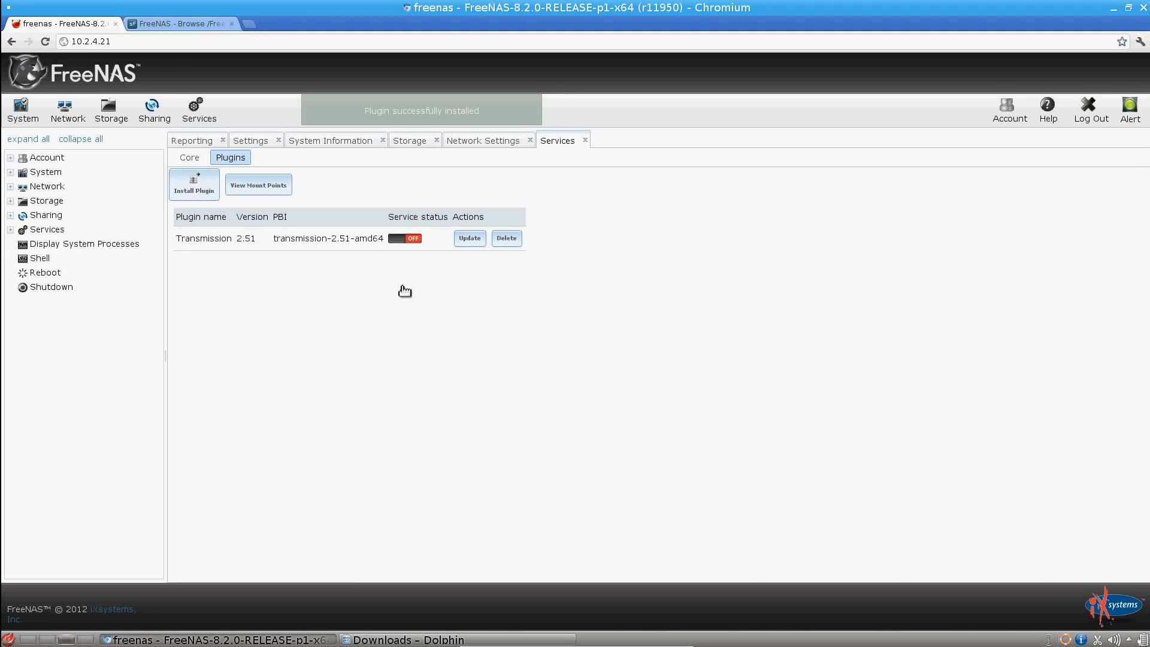
click(411, 240)
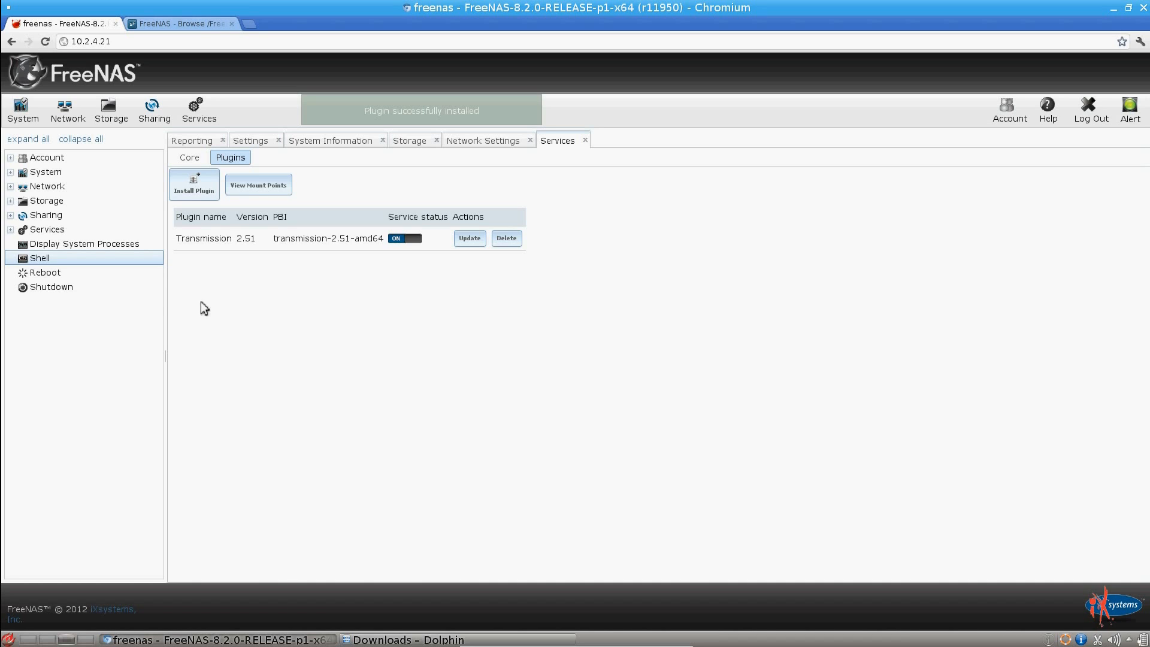
Step: Open the FreeNAS shell and list the running jails with jls
click(57, 261)
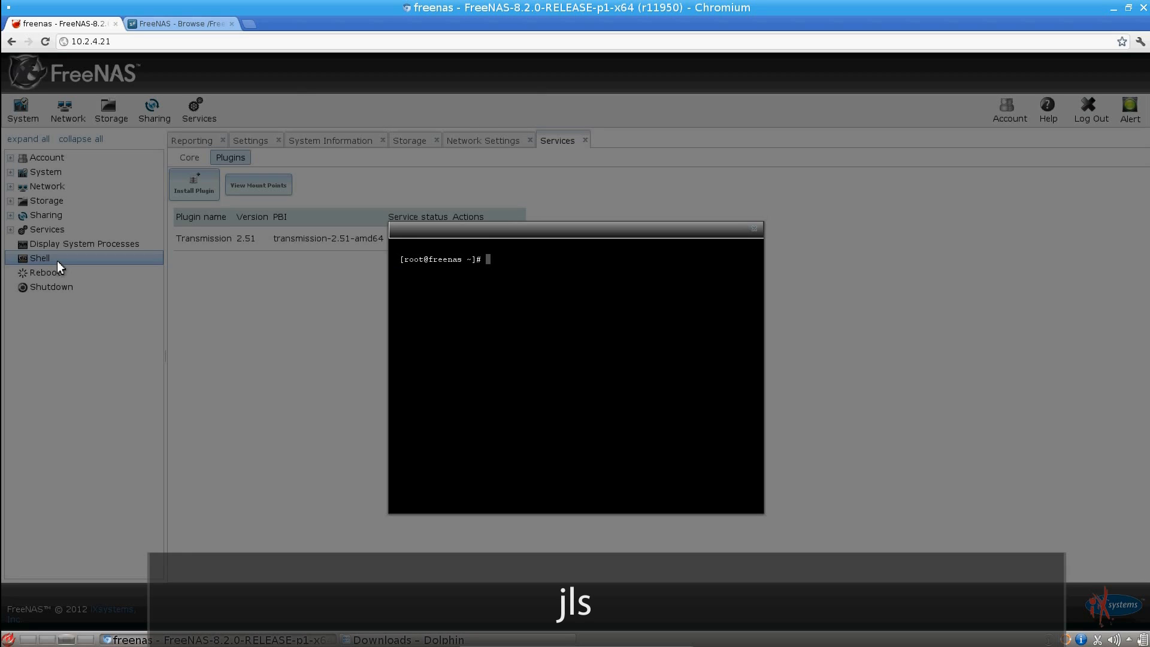
text(jls)
key(Return)
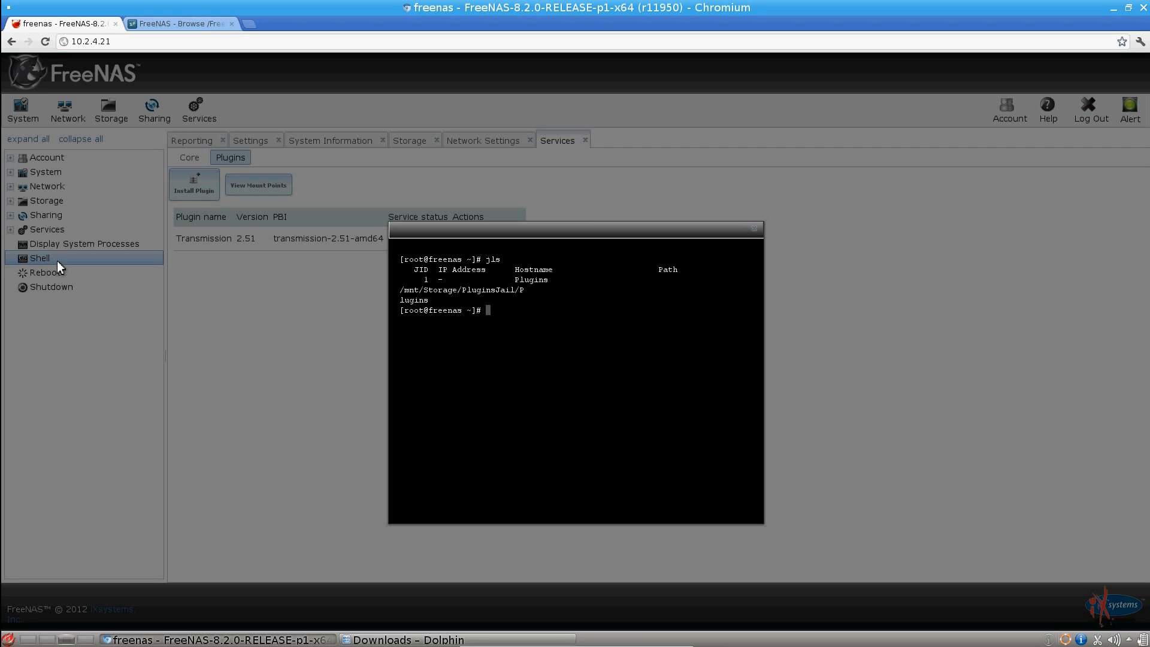
Step: Enter the Plugins jail with jexec 1 tcsh and list its root directory with ls
text(jex)
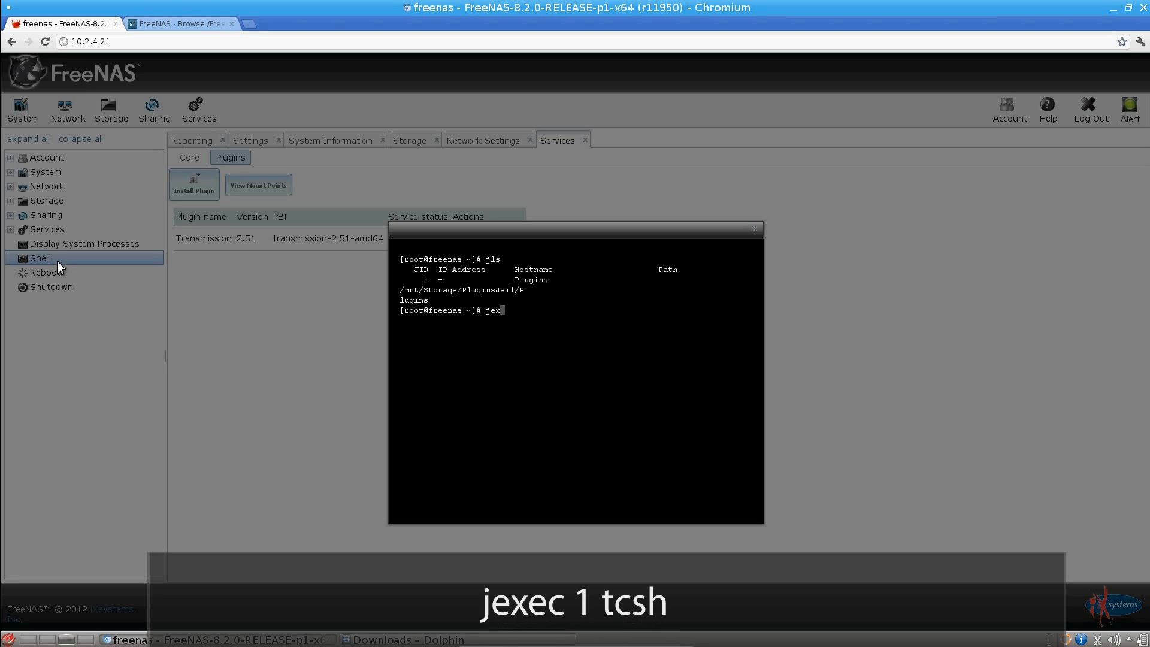
text(ec 1 tcsh)
key(Return)
text(ls)
key(Return)
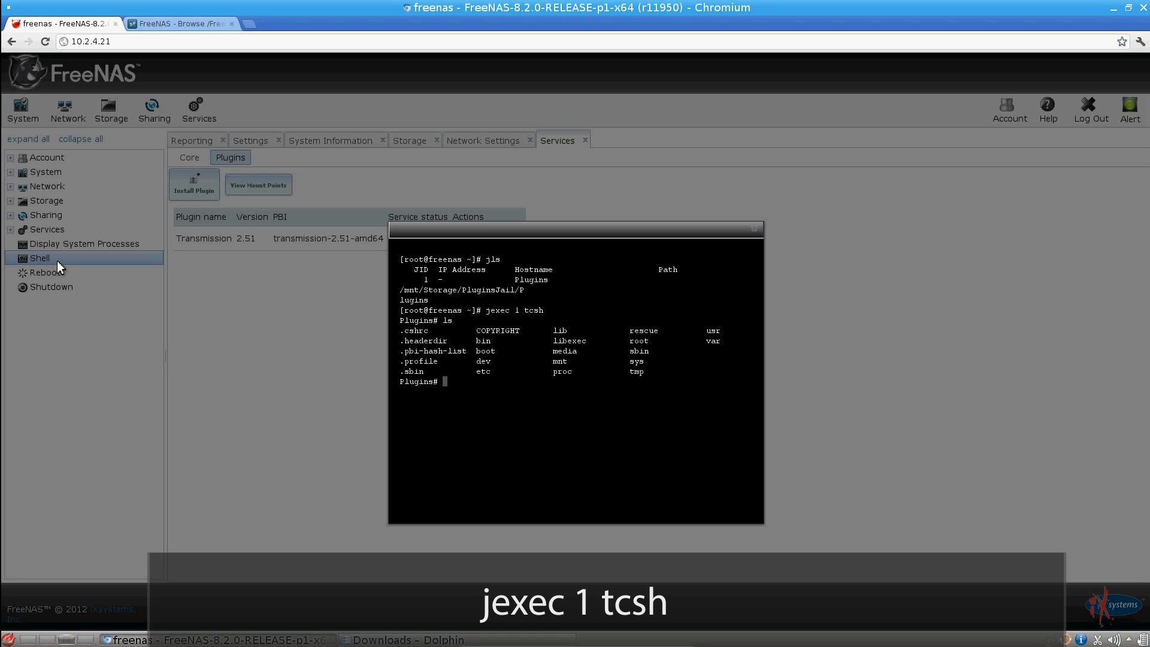